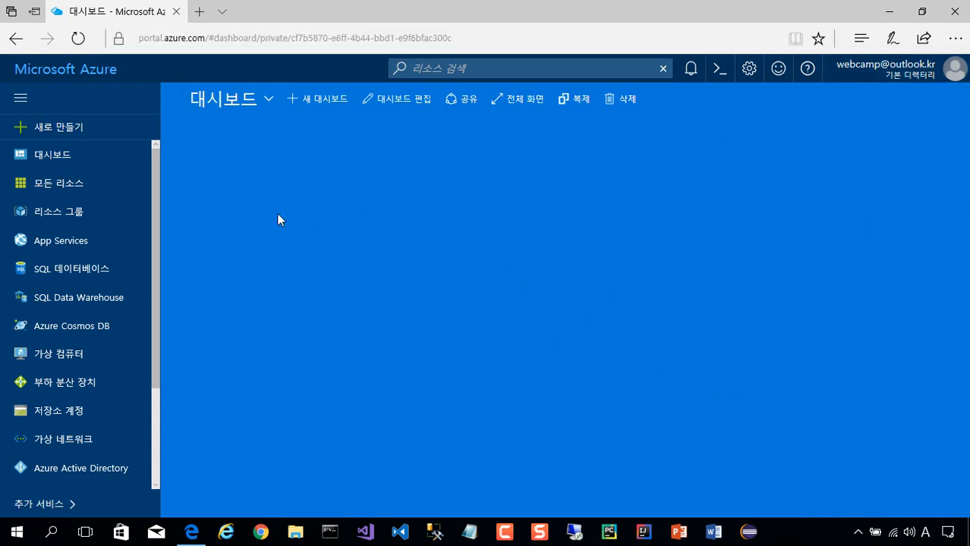
Search the marketplace for Windows Server 2008 R2 and start creating a Windows Server 2008 R2 SP1 virtual machine with the Resource Manager model.
click(80, 135)
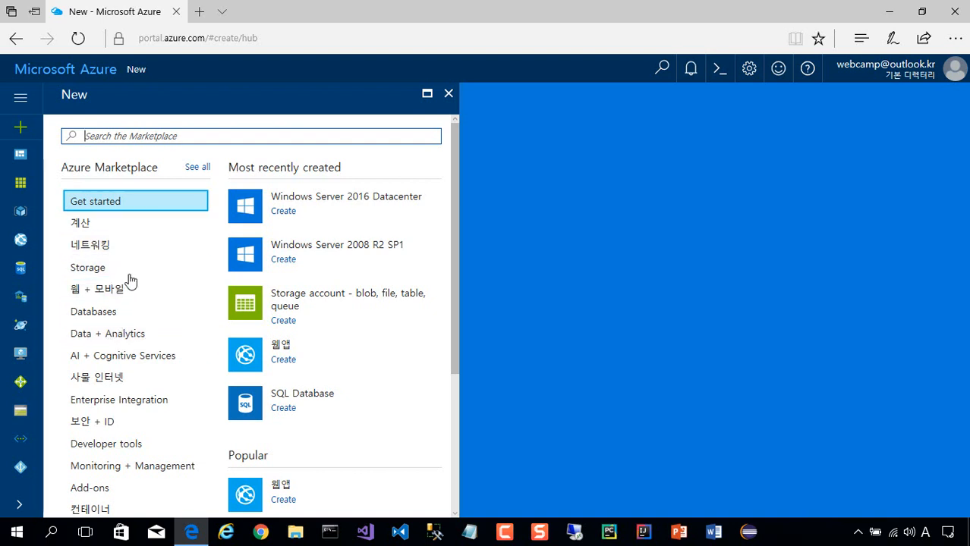
click(142, 234)
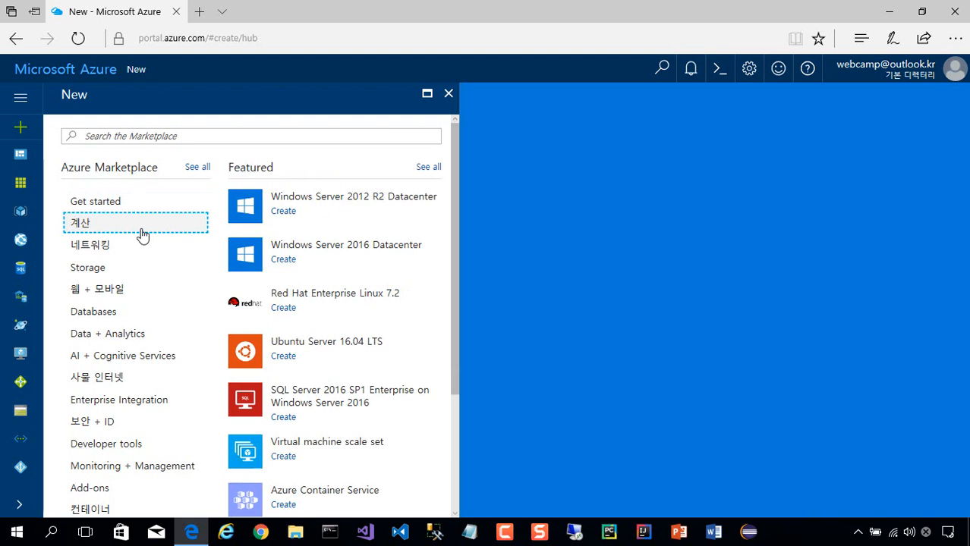
click(195, 135)
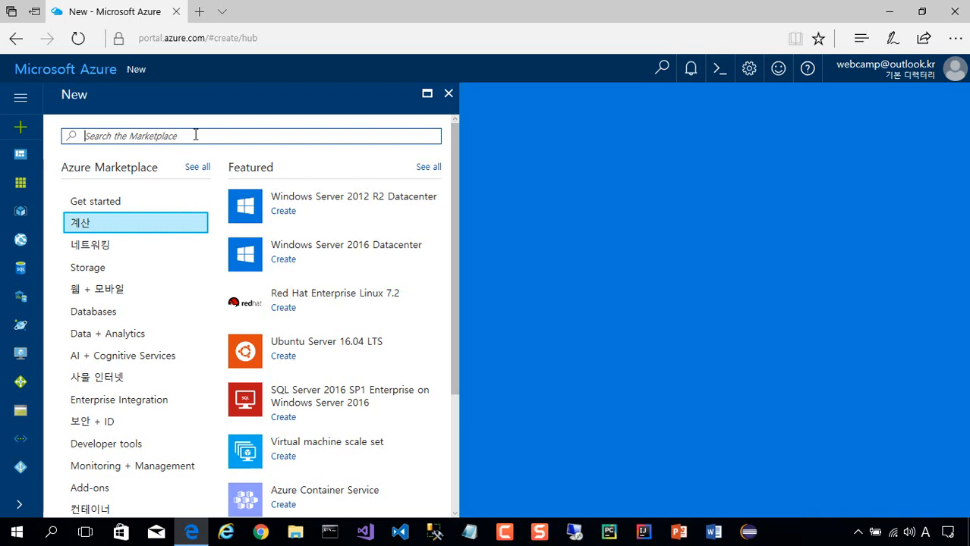
text(Windows)
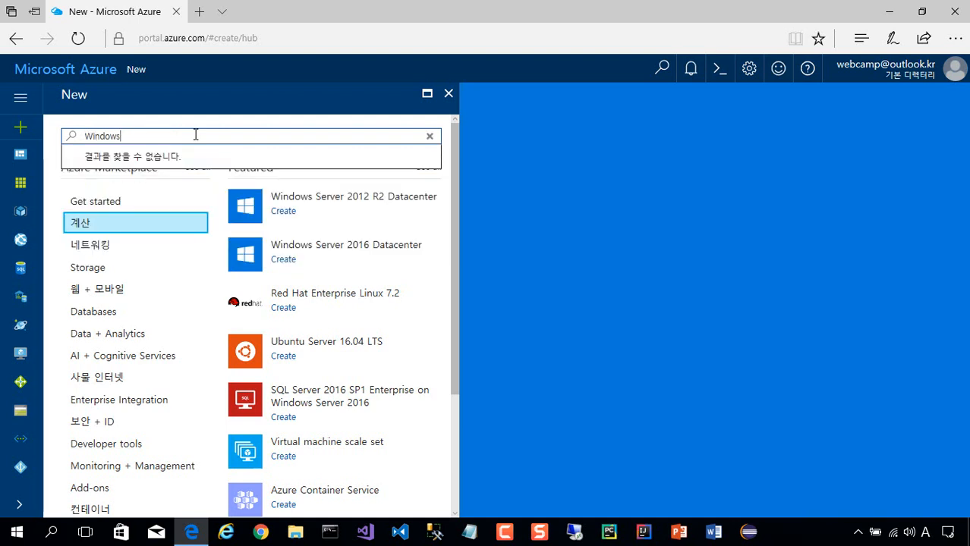
text( Server 20)
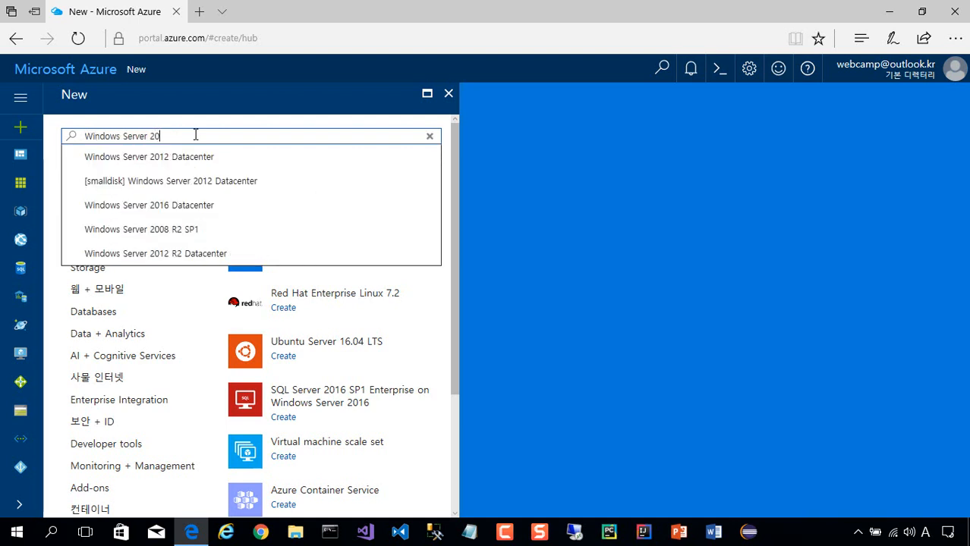
text(08 R2)
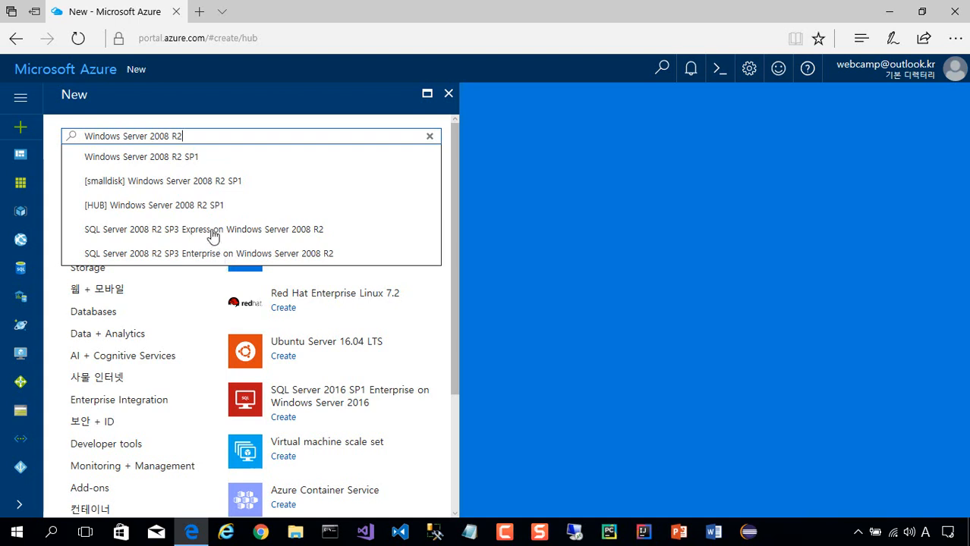
click(217, 164)
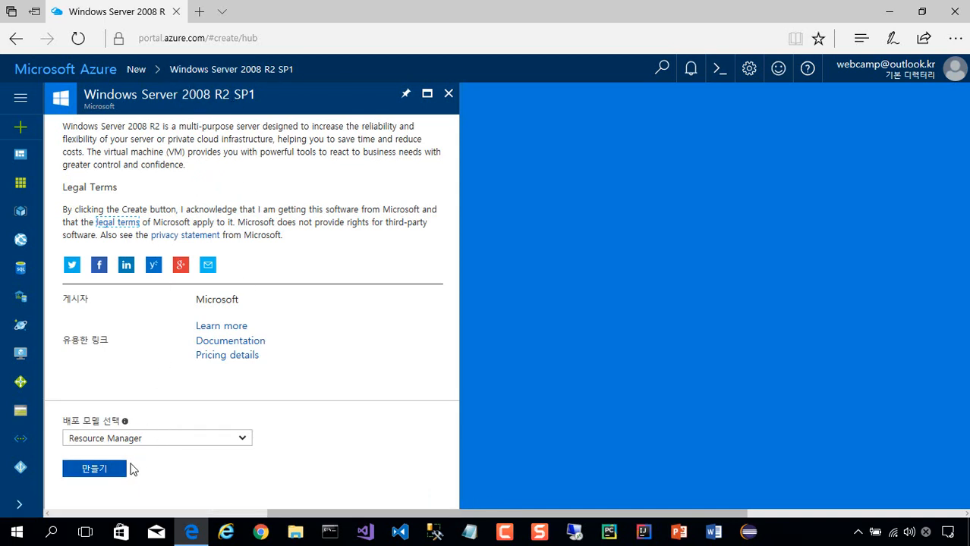
click(120, 473)
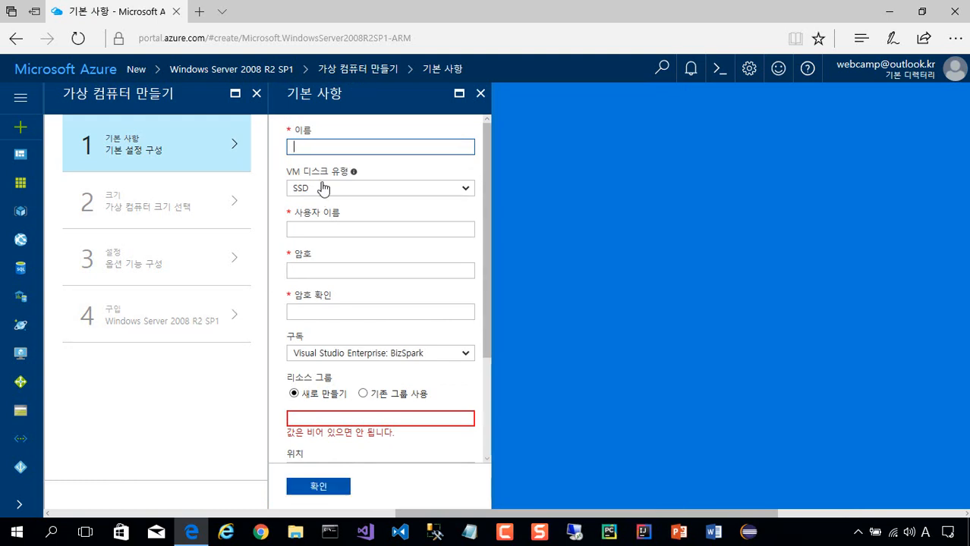
Name the virtual machine DotNet and set its user name to DotNet.
text(ASPNET)
drag(333, 150, 278, 146)
text(DotNet)
key(Tab)
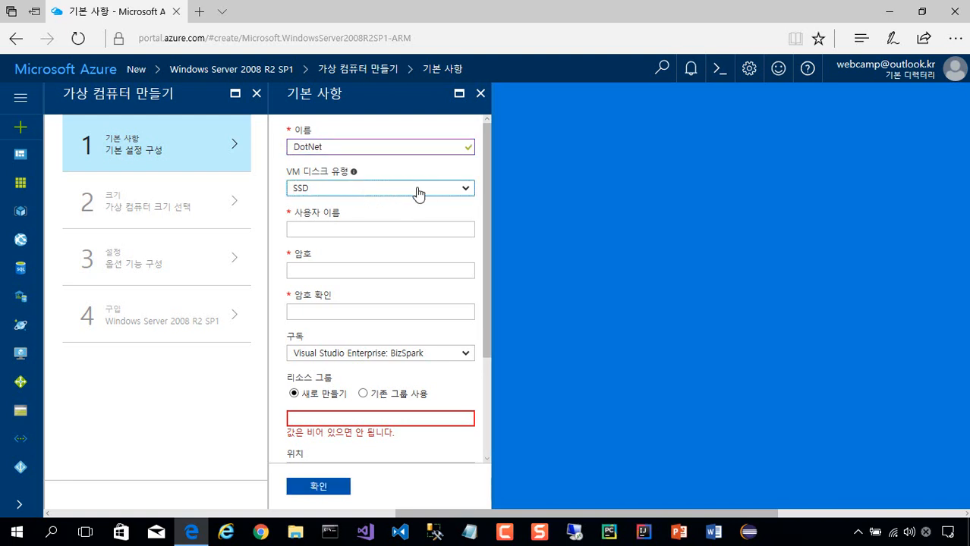
click(399, 227)
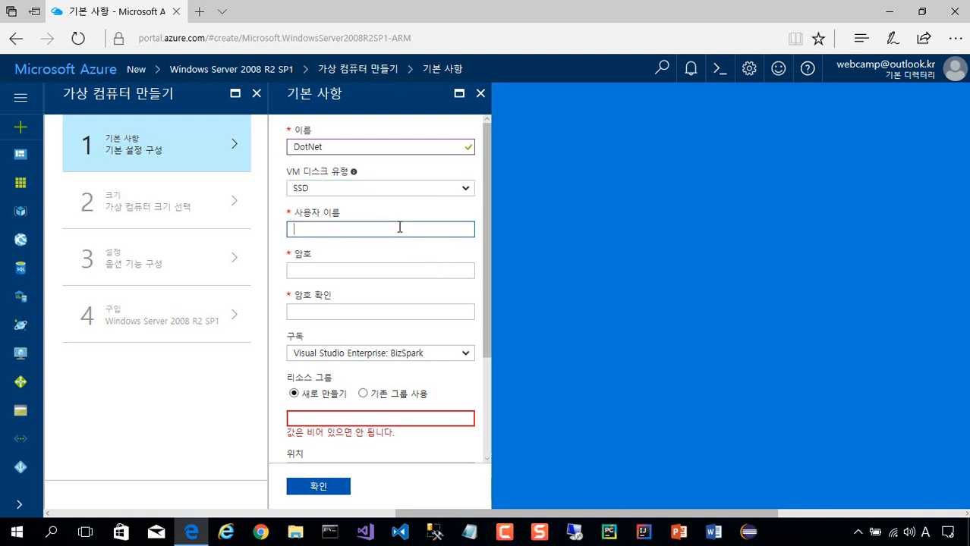
text(DotNet)
key(Tab)
Try to set the virtual machine's account password and its confirmation.
text(****)
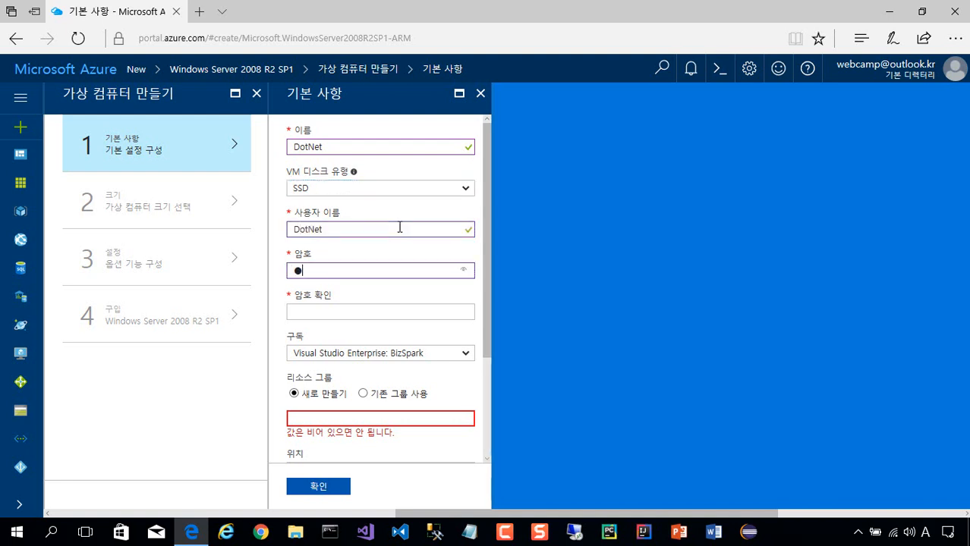
text(********)
key(Tab)
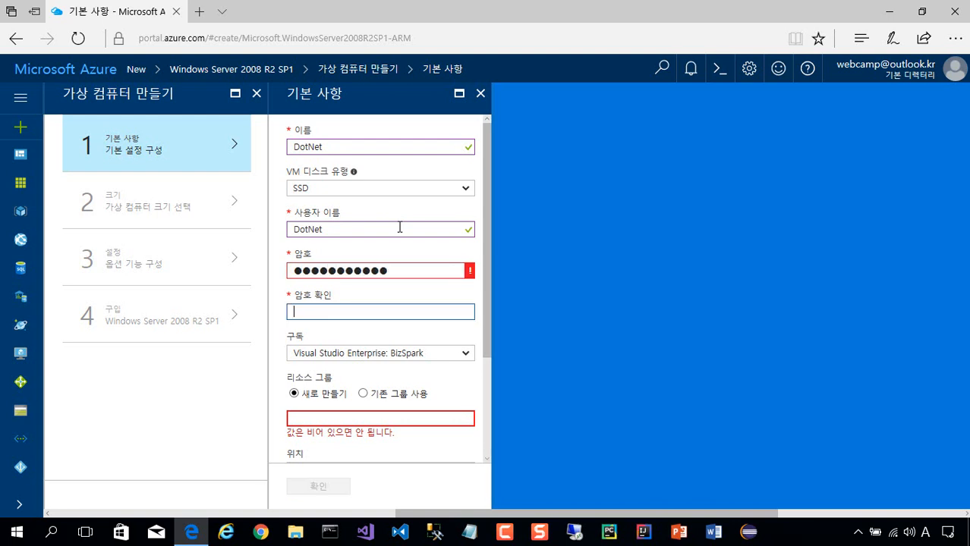
text(*************)
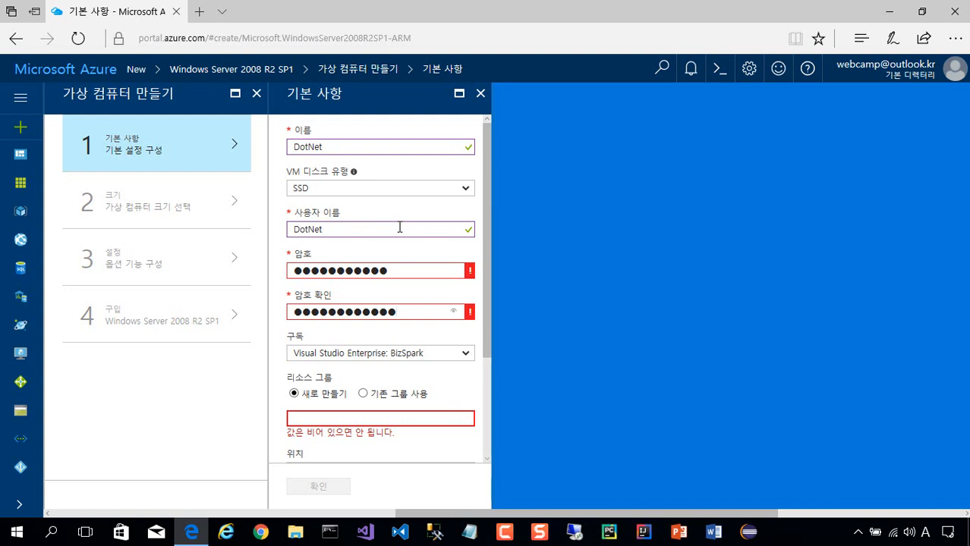
key(BackSpace)
Replace the account password and its confirmation with a longer, matching password.
double_click(414, 273)
text(***********)
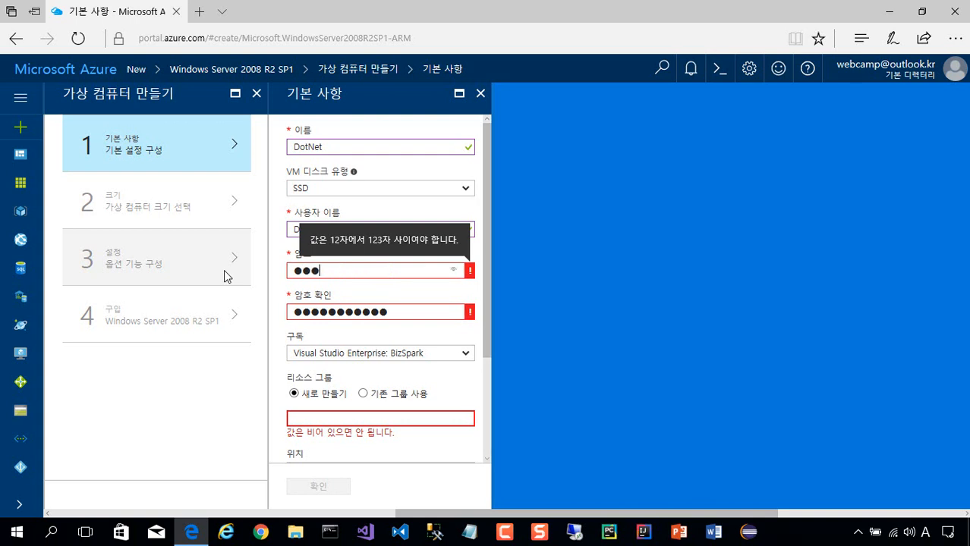
text(*)
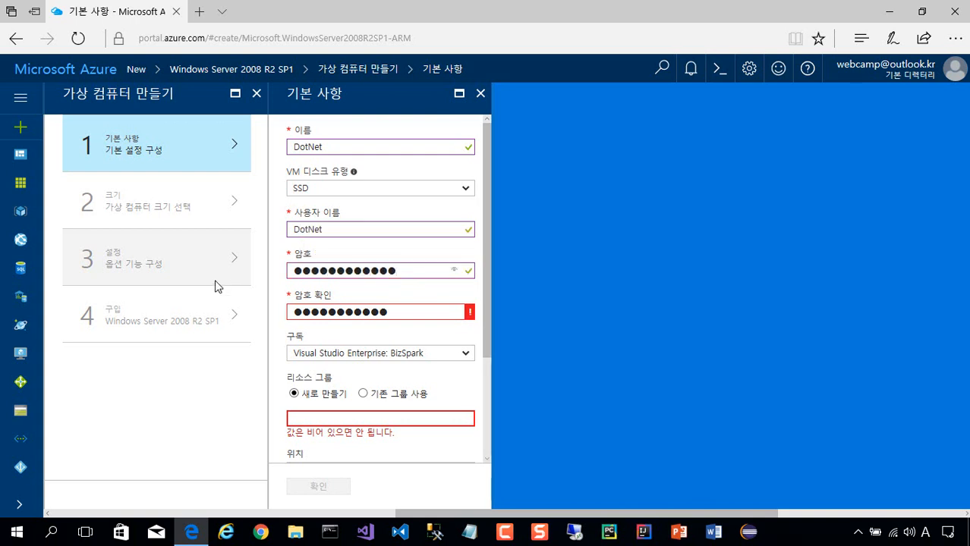
click(395, 312)
double_click(395, 312)
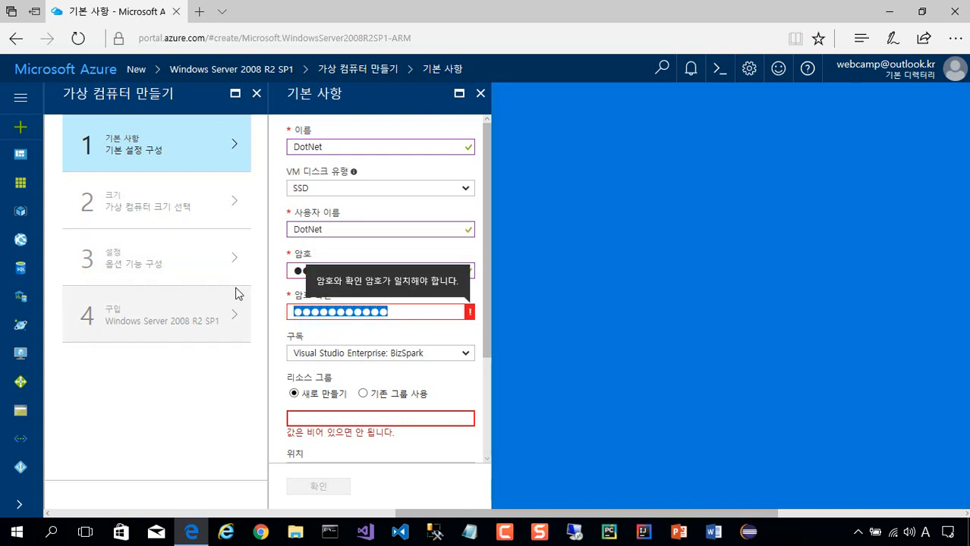
text(********)
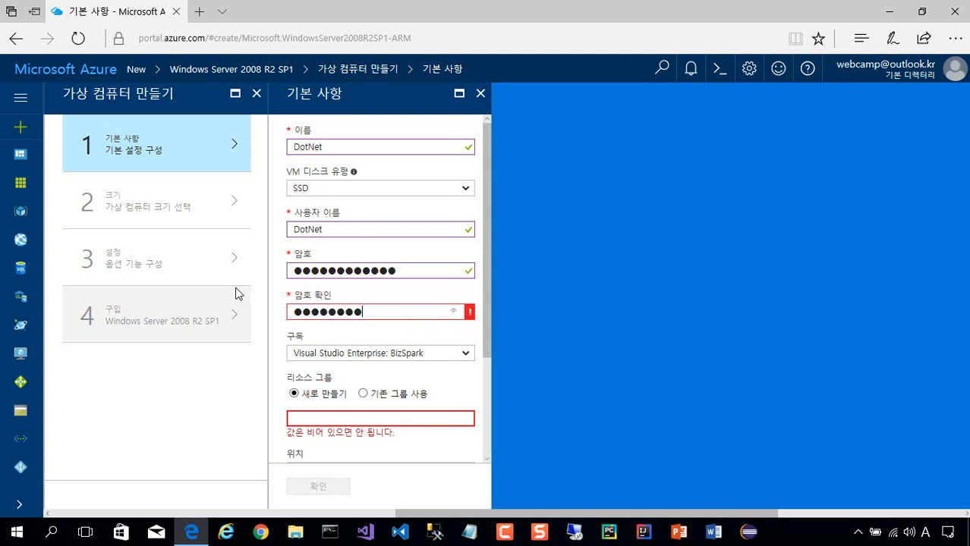
text(****)
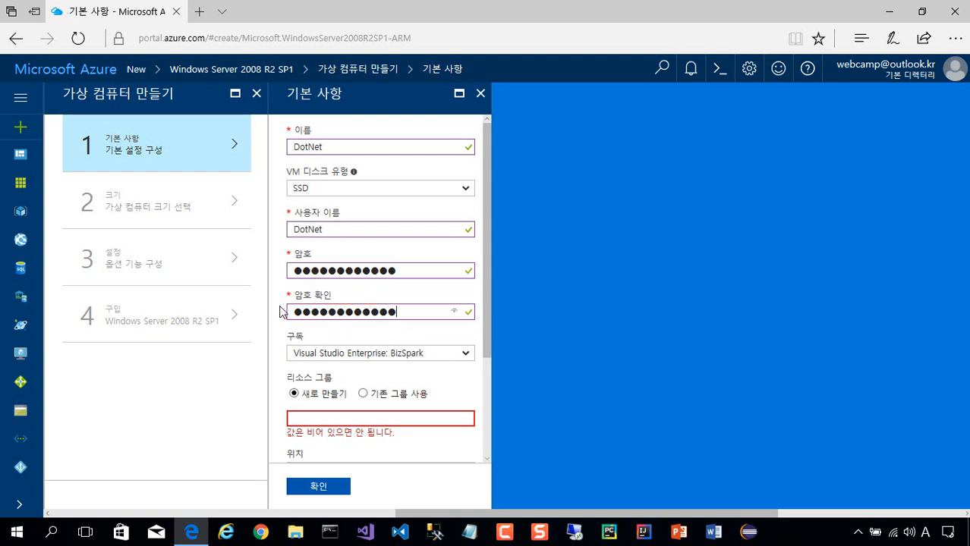
Create a new resource group named DotNetCore for the virtual machine.
click(334, 427)
text(DotN)
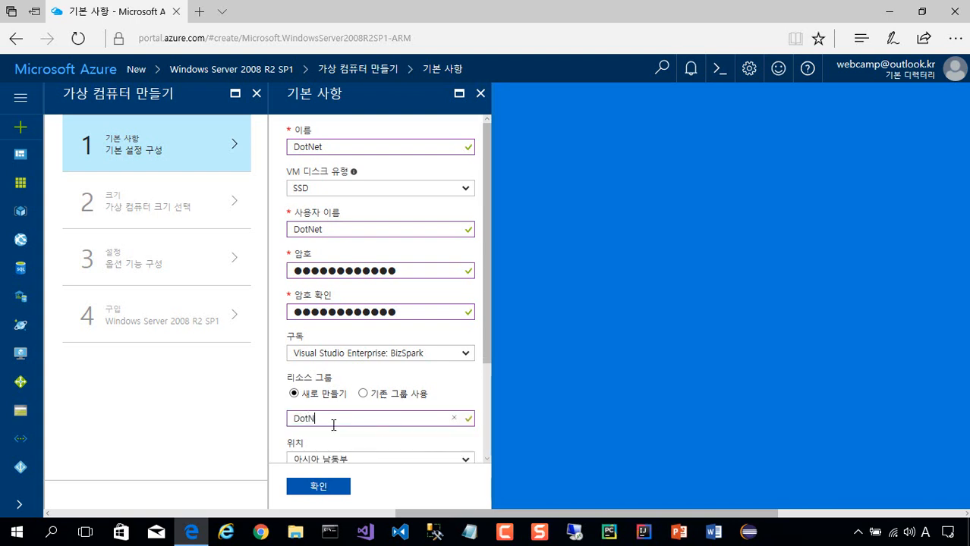
text(et)
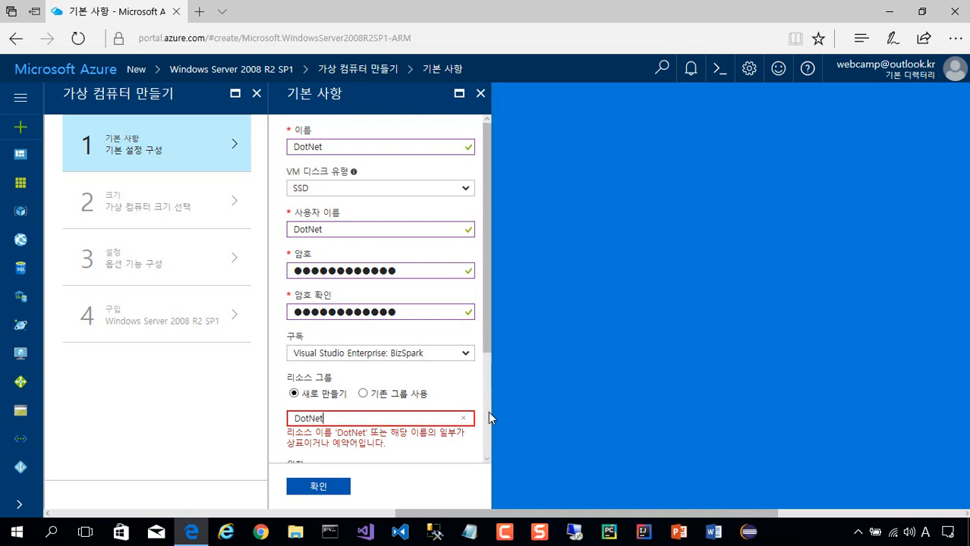
text(Core)
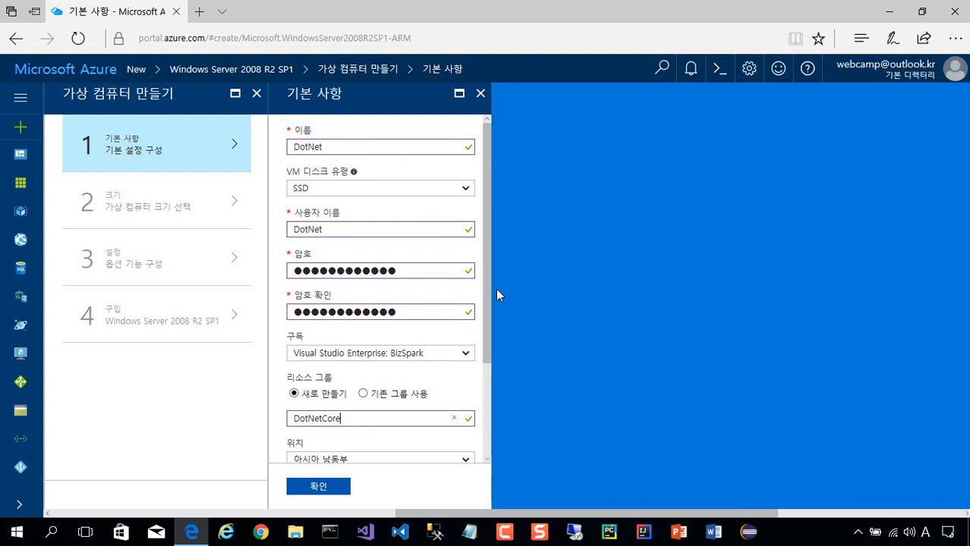
Set the virtual machine's location to 대한민국 남부 (Korea South).
drag(489, 299, 485, 444)
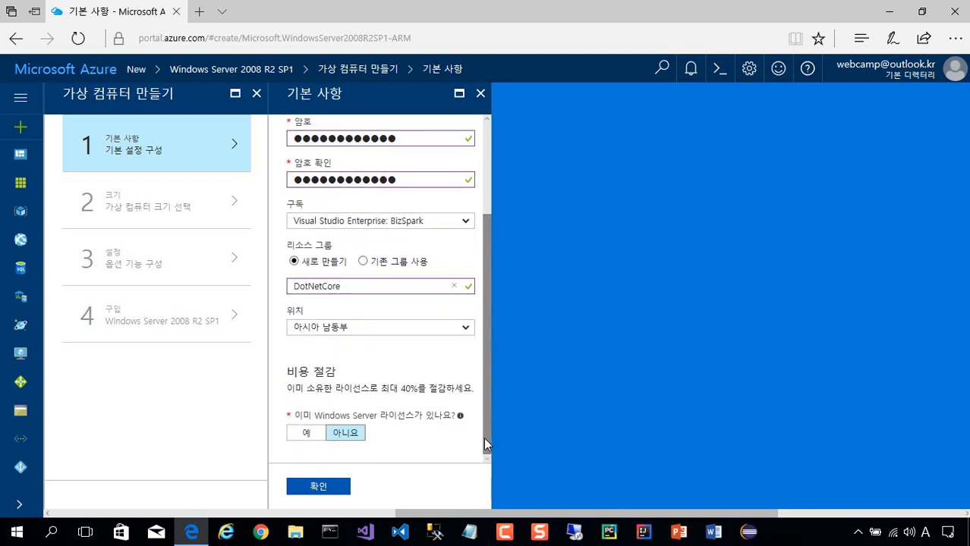
click(465, 330)
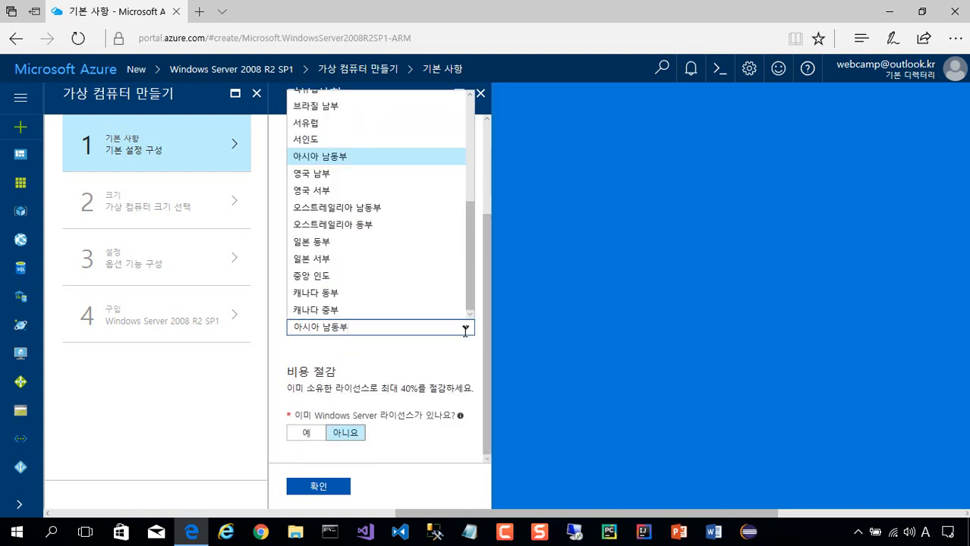
drag(471, 275, 475, 171)
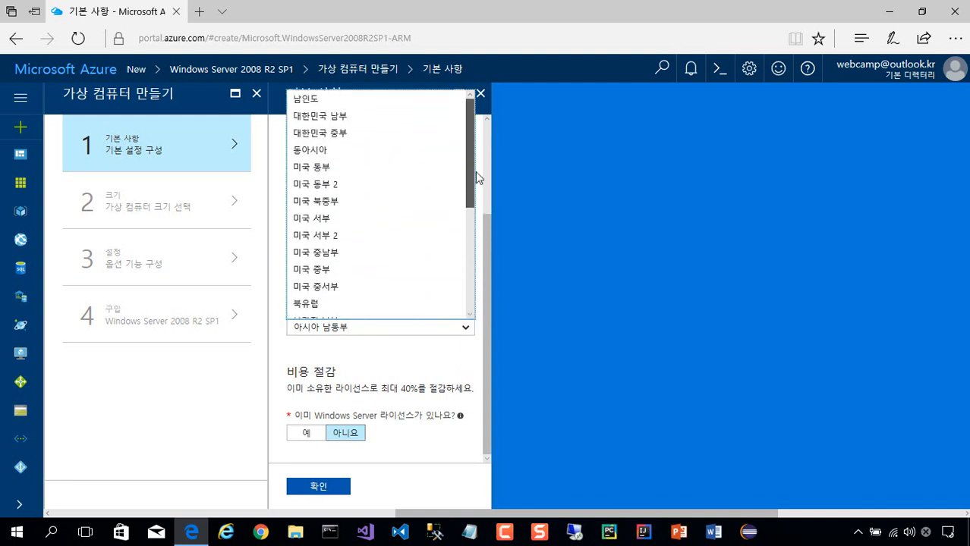
click(402, 130)
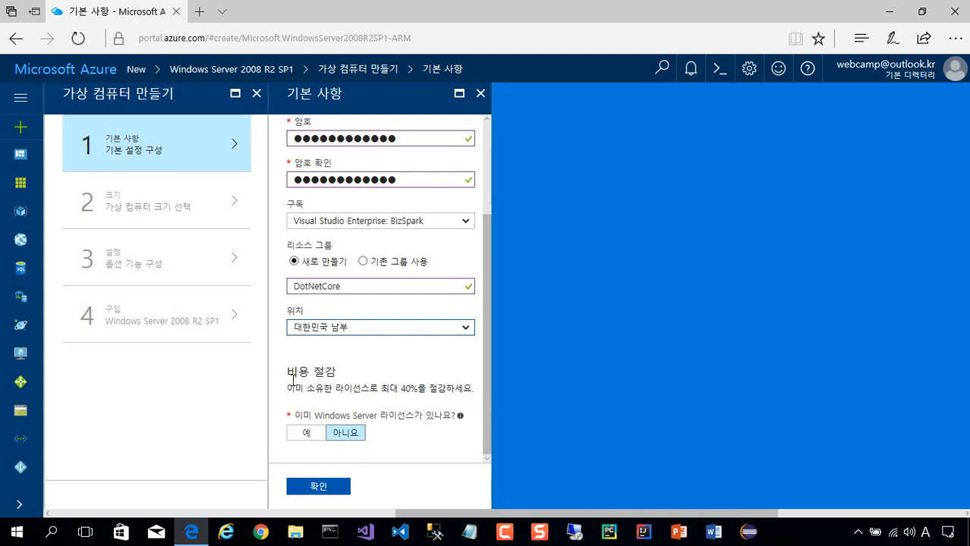
Review the virtual machine's basic settings and confirm them to proceed to size selection.
drag(492, 298, 504, 137)
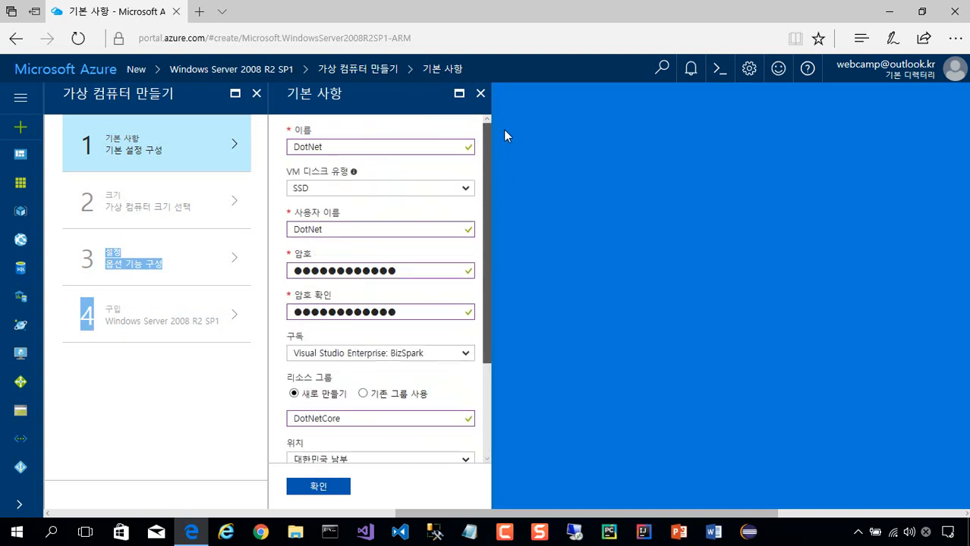
click(408, 139)
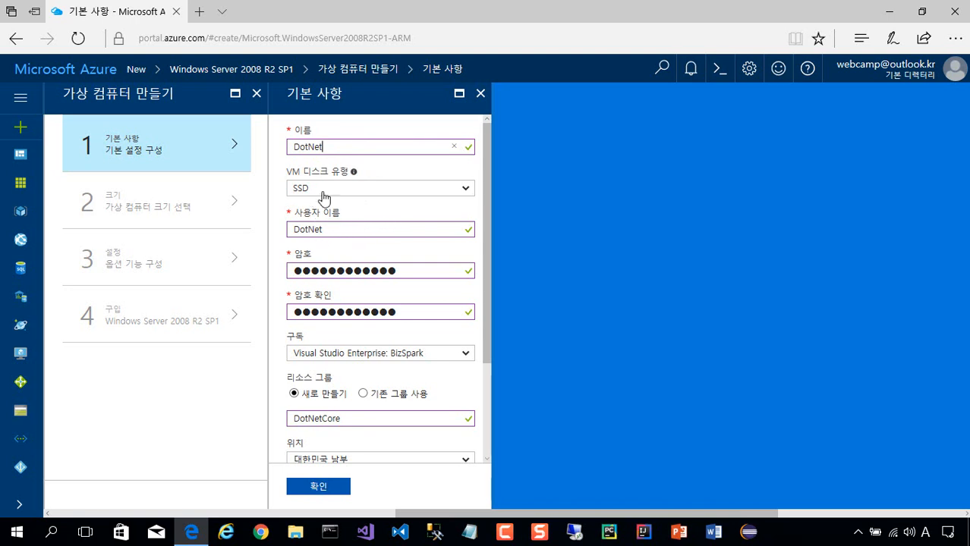
drag(486, 304, 484, 395)
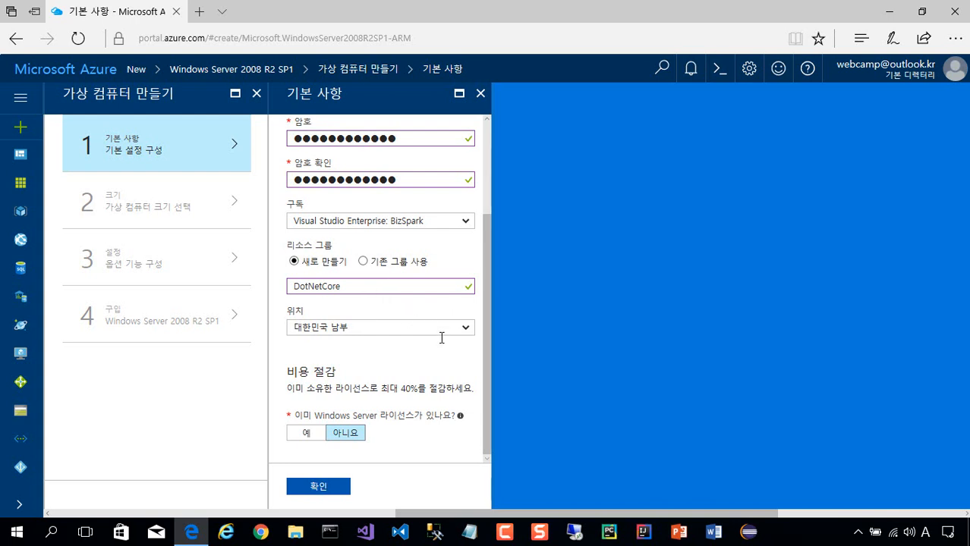
click(335, 489)
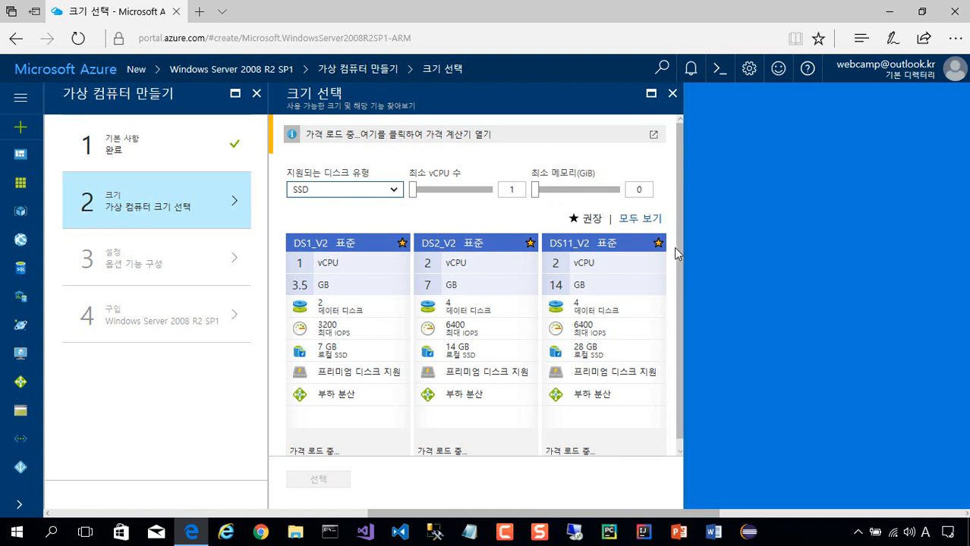
Compare the recommended virtual machine sizes and choose the DS1_V2 Standard size.
scroll(676, 258, down, 1)
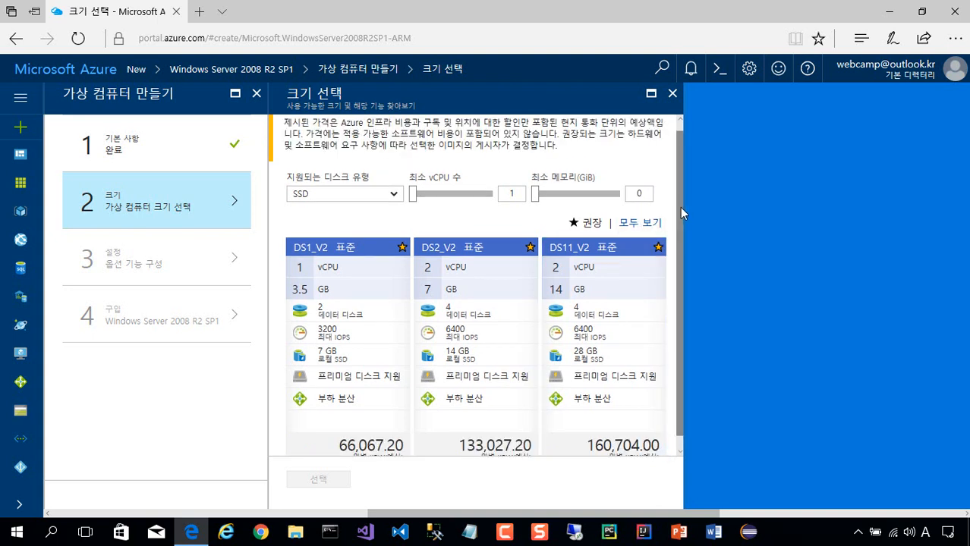
scroll(678, 198, up, 1)
scroll(679, 189, down, 1)
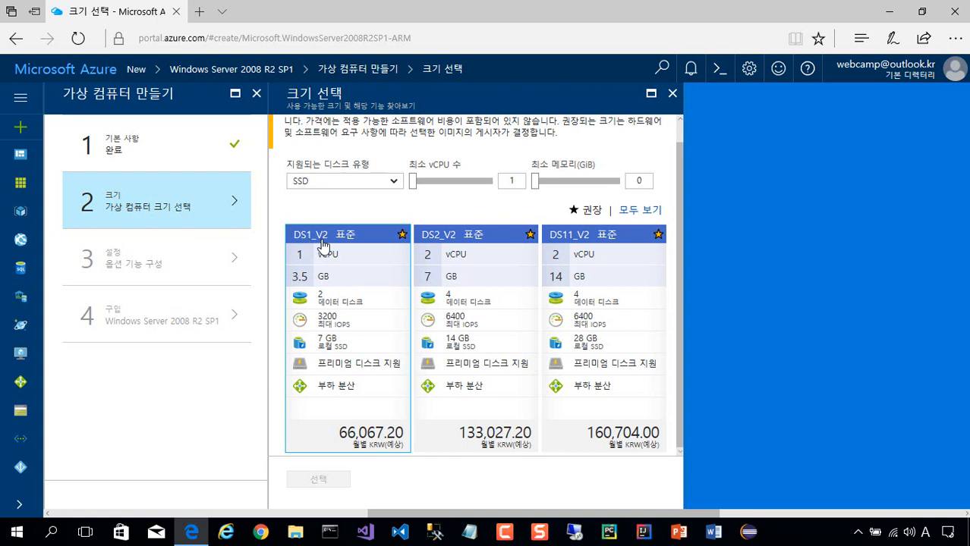
click(352, 411)
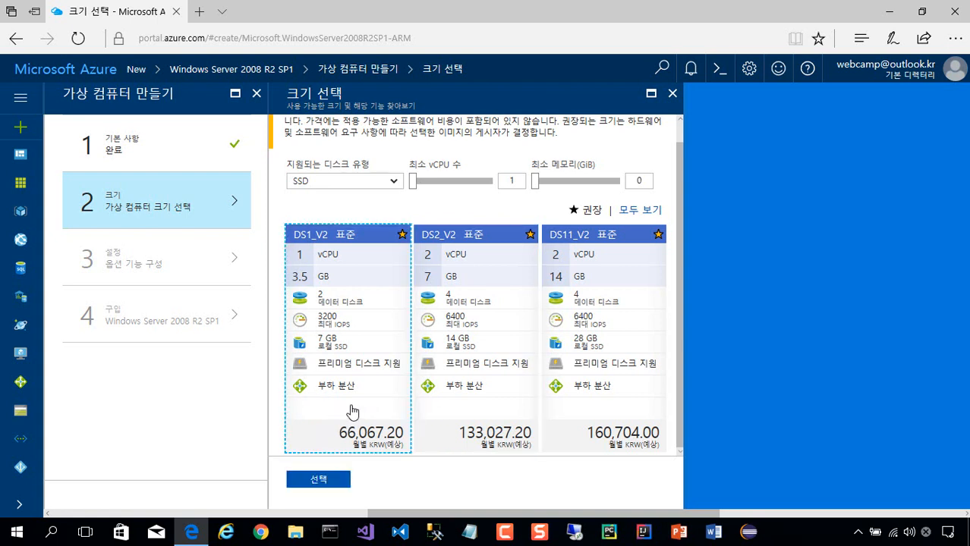
click(319, 480)
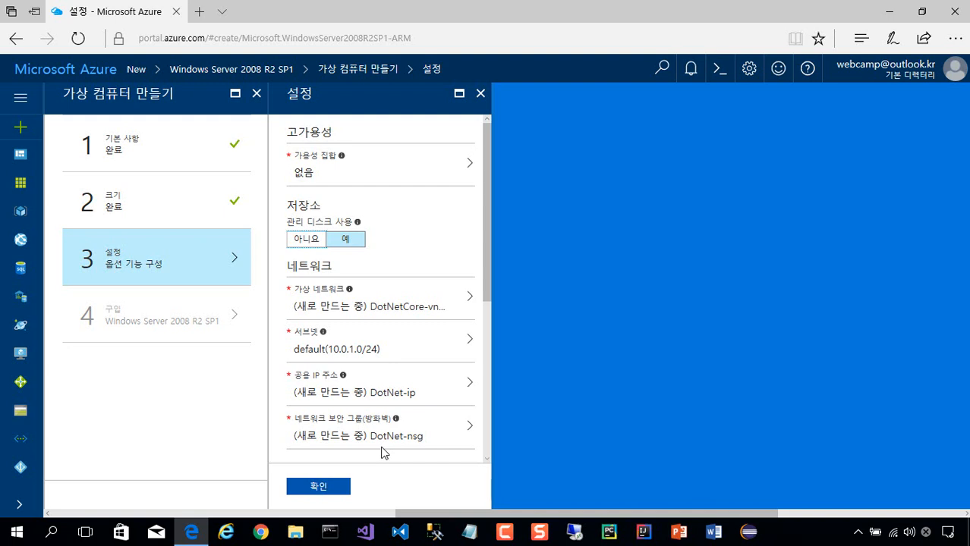
Review the virtual machine's optional storage, network, extension and monitoring settings and accept the defaults.
drag(489, 152, 508, 145)
double_click(487, 208)
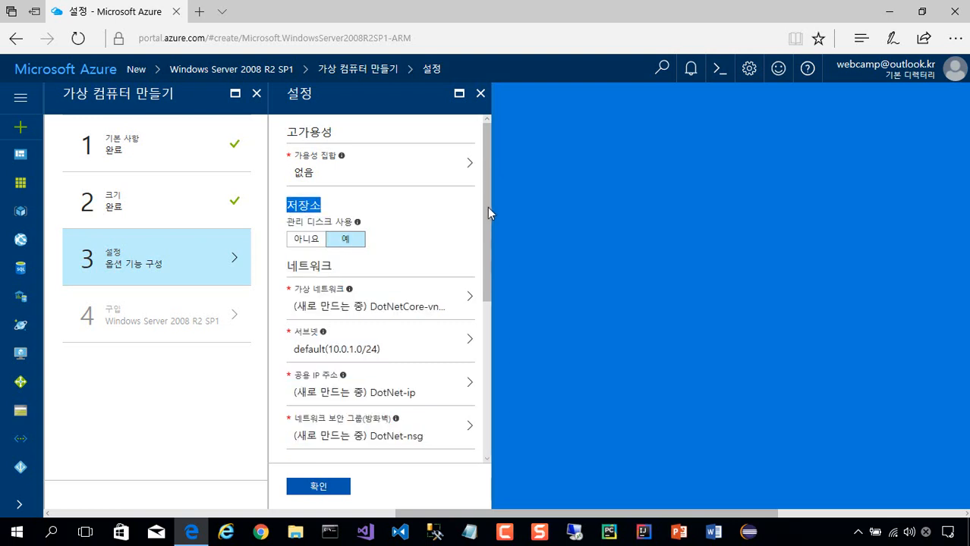
click(487, 207)
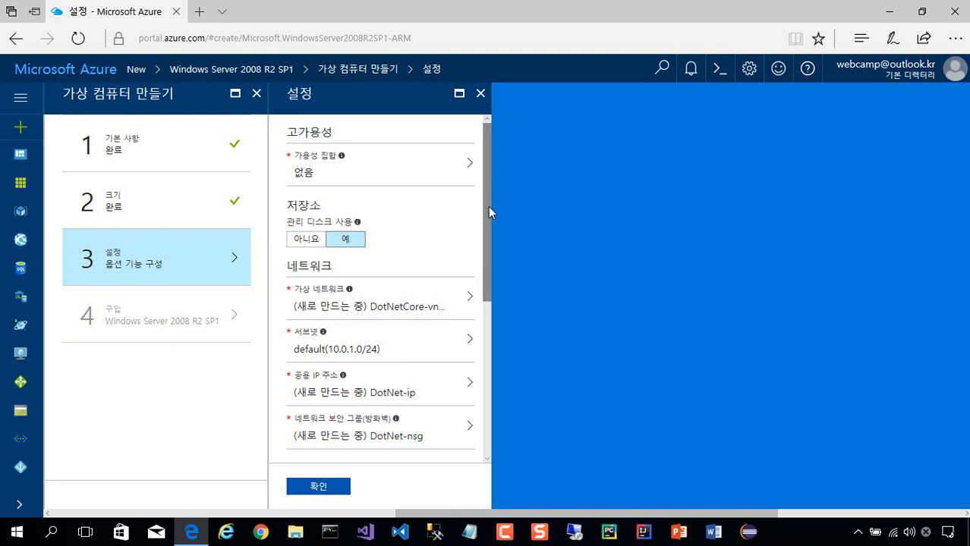
drag(488, 206, 488, 241)
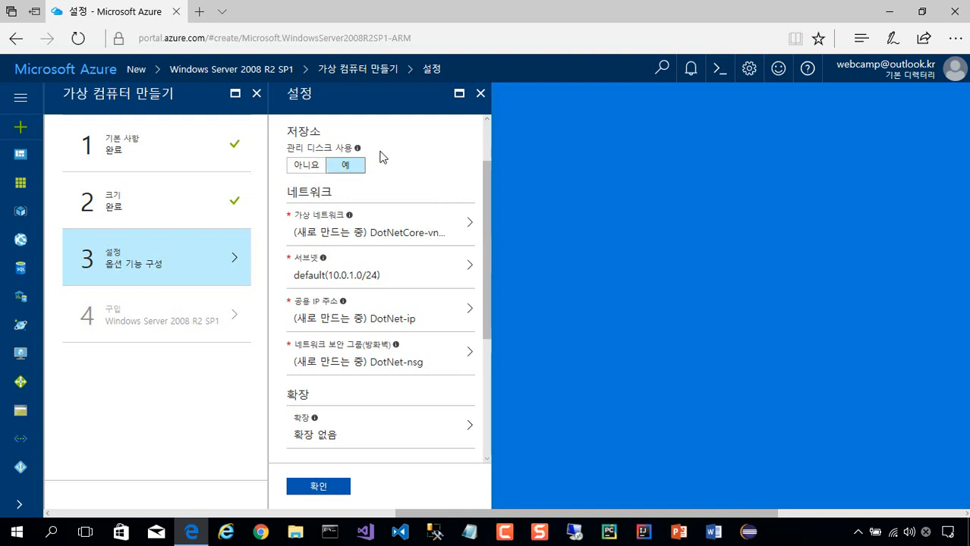
drag(482, 200, 486, 234)
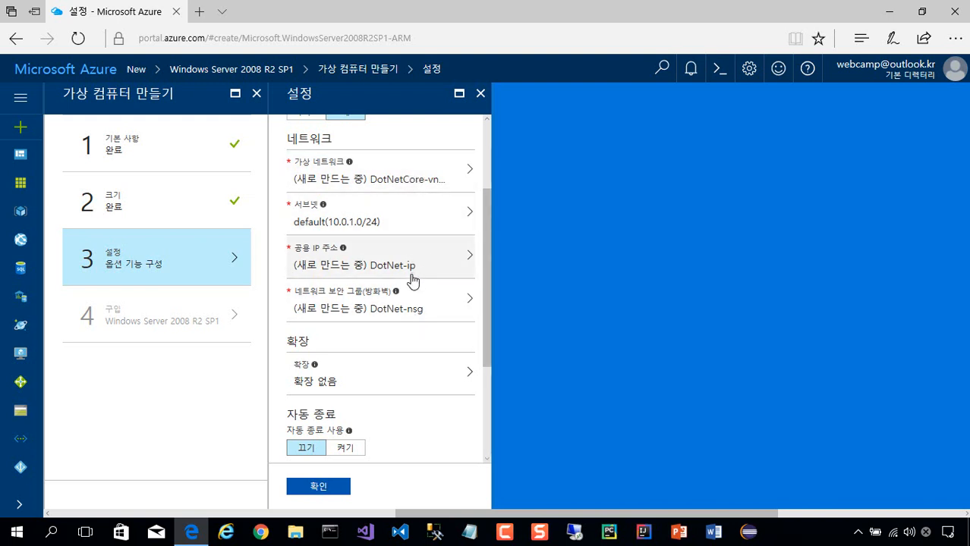
scroll(379, 383, down, 2)
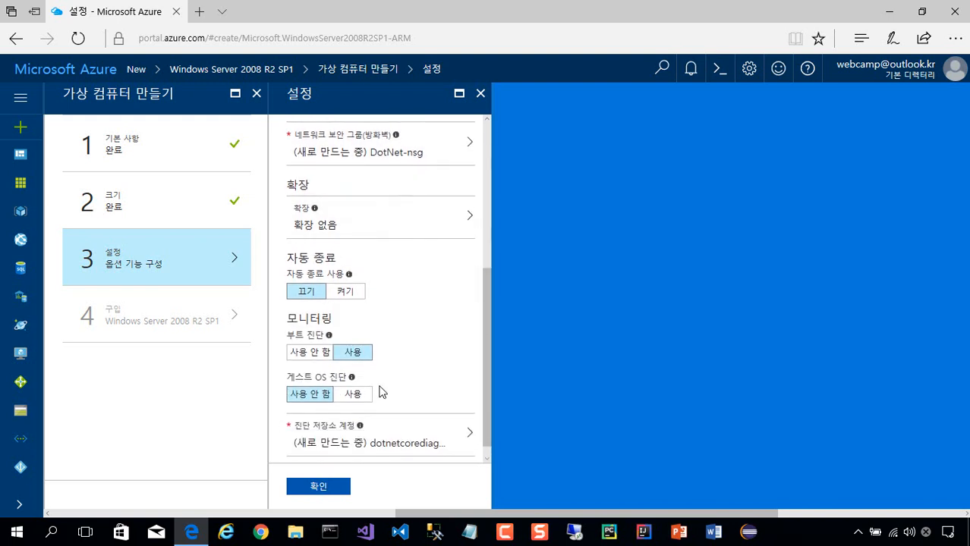
scroll(372, 284, down, 1)
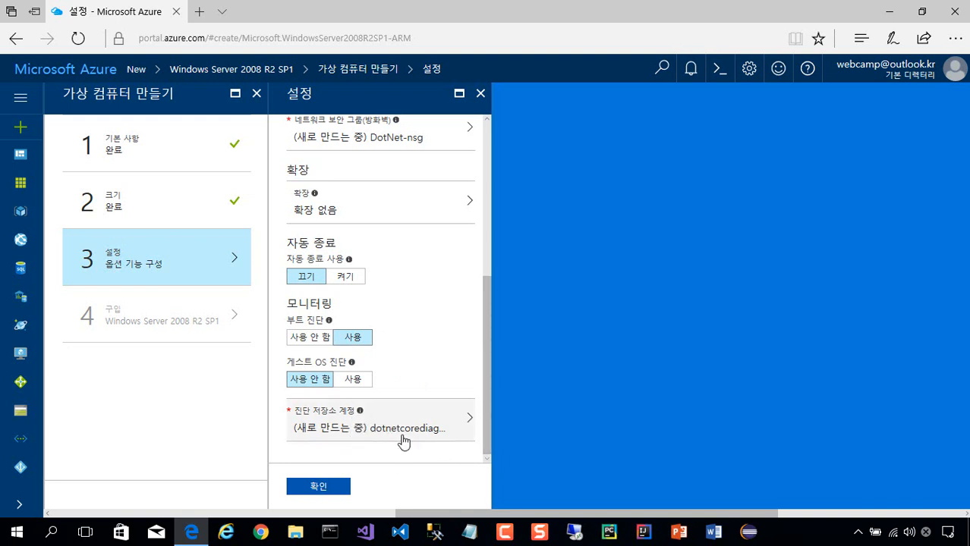
click(346, 488)
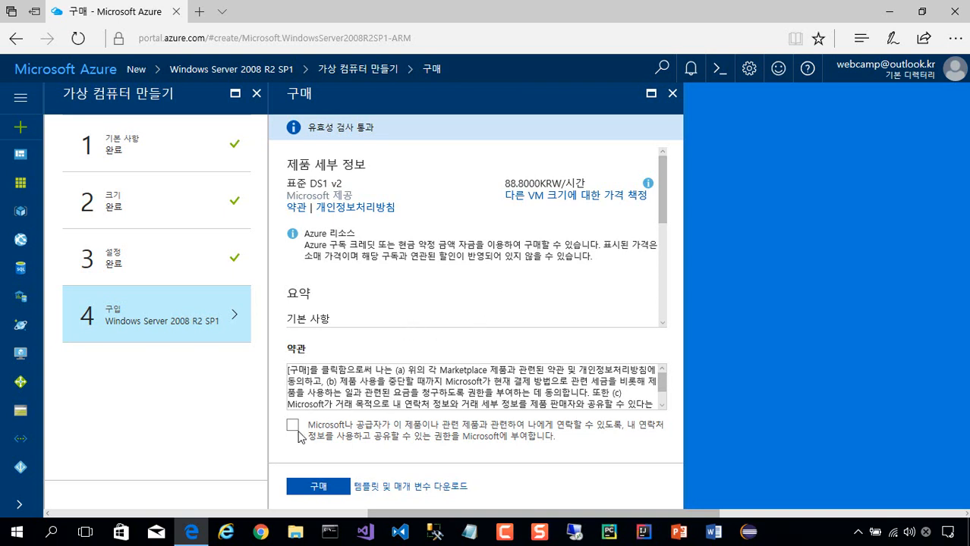
Review the purchase summary and terms, and purchase the virtual machine to start its deployment.
scroll(562, 314, down, 1)
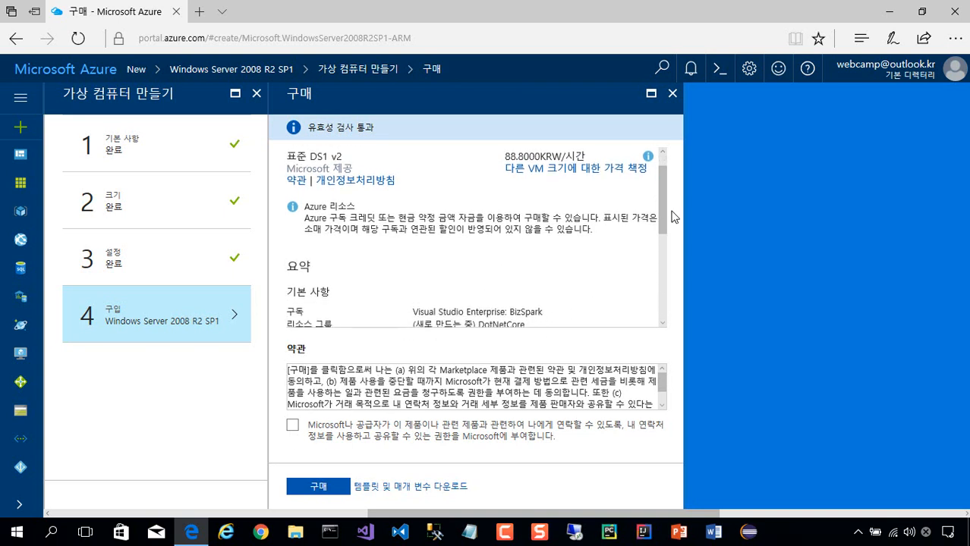
drag(670, 209, 665, 308)
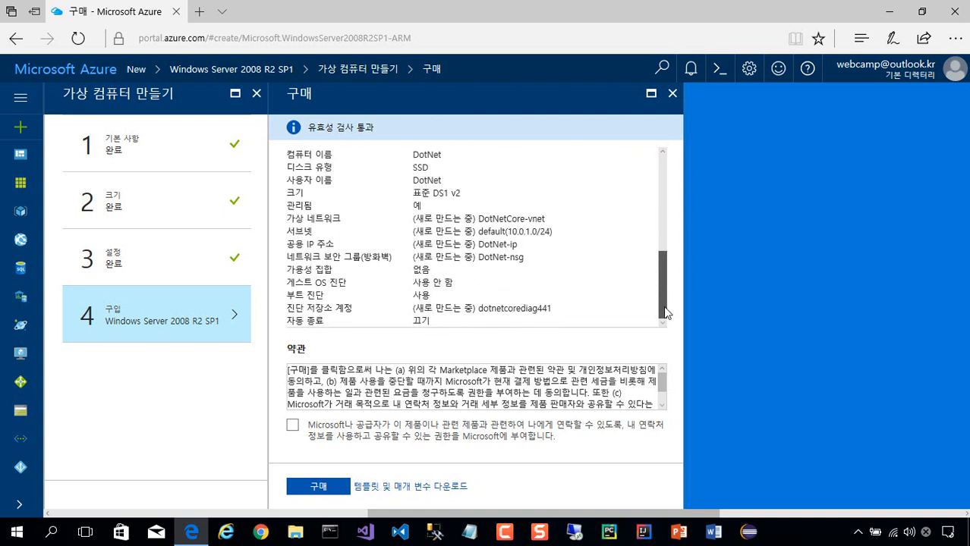
scroll(648, 402, down, 1)
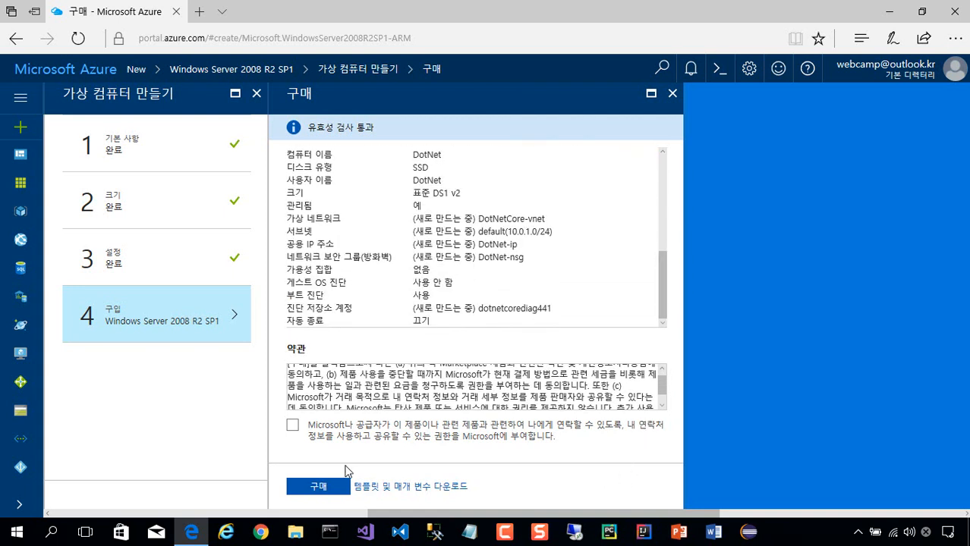
click(324, 492)
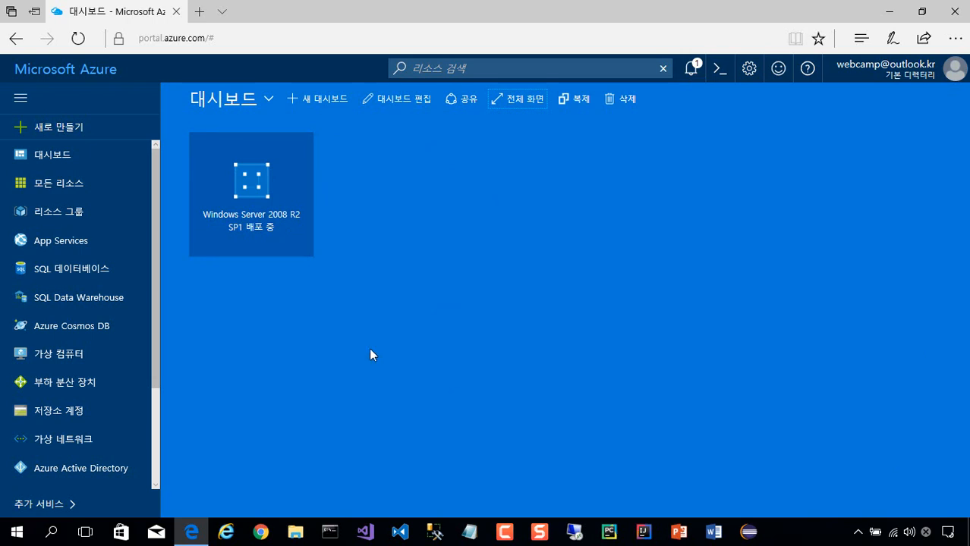
Examine the running deployment's summary, input values and resource operation details.
click(250, 251)
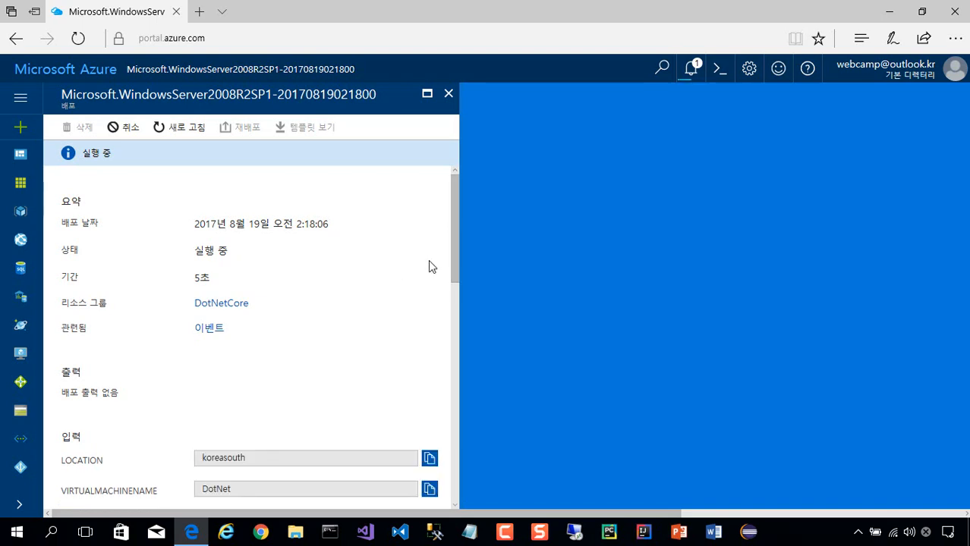
scroll(429, 273, down, 10)
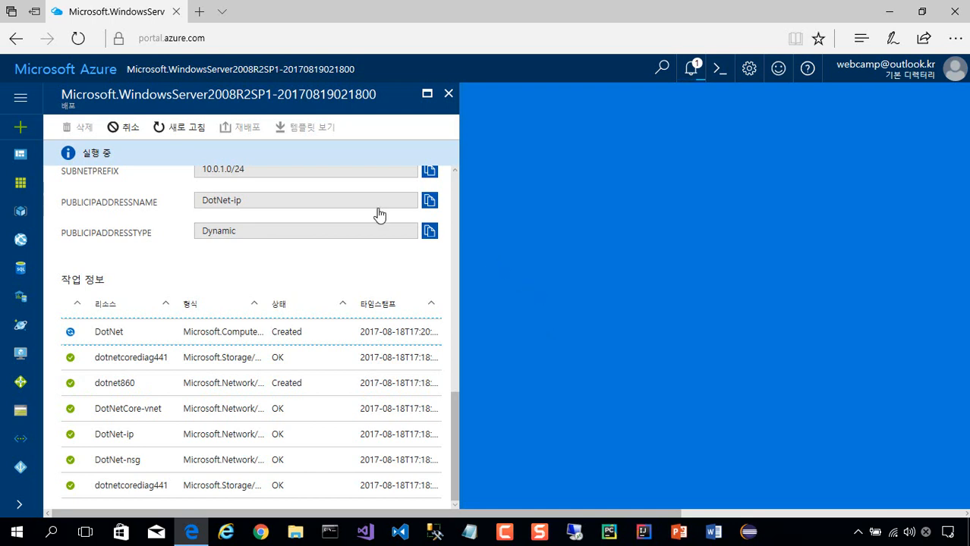
click(16, 38)
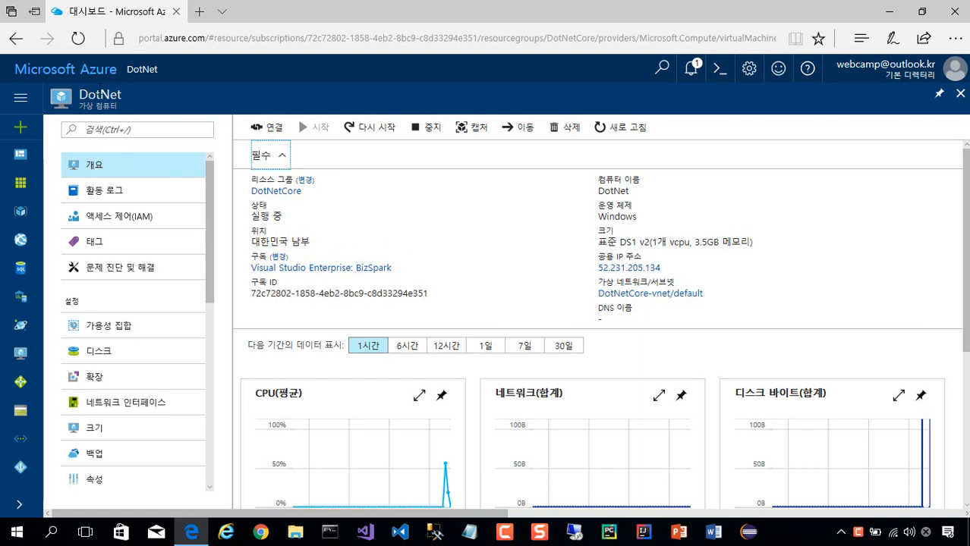
Return to the dashboard, open the DotNet virtual machine and look over its overview and performance charts.
click(80, 76)
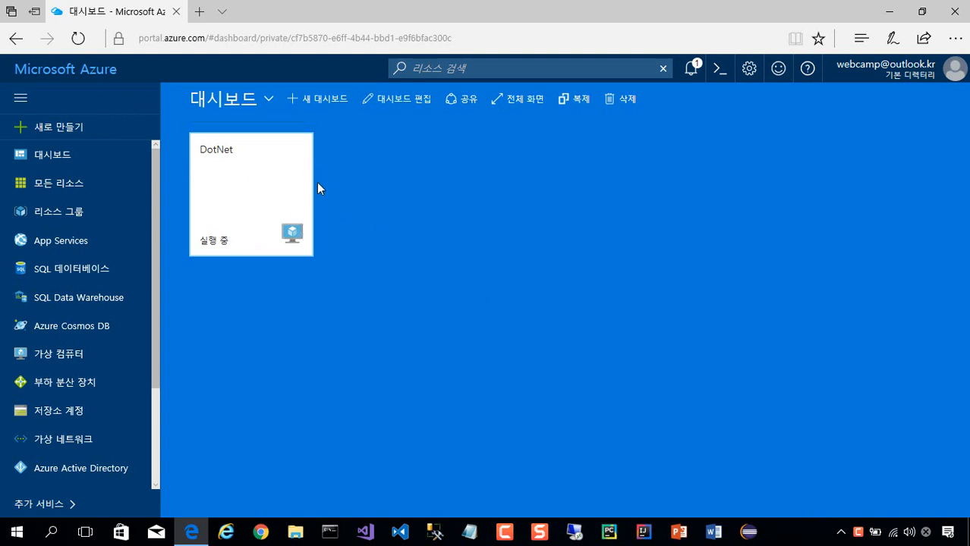
mouse_move(274, 193)
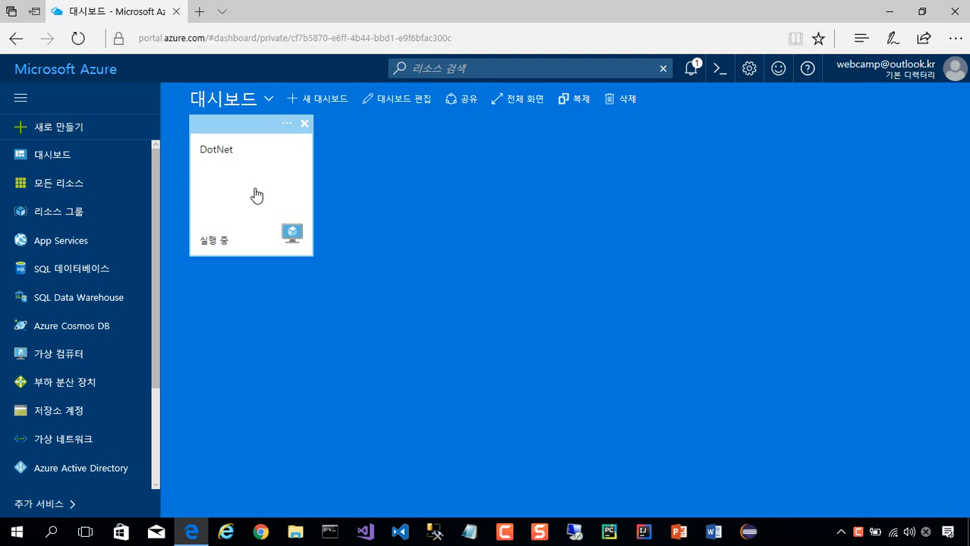
click(256, 196)
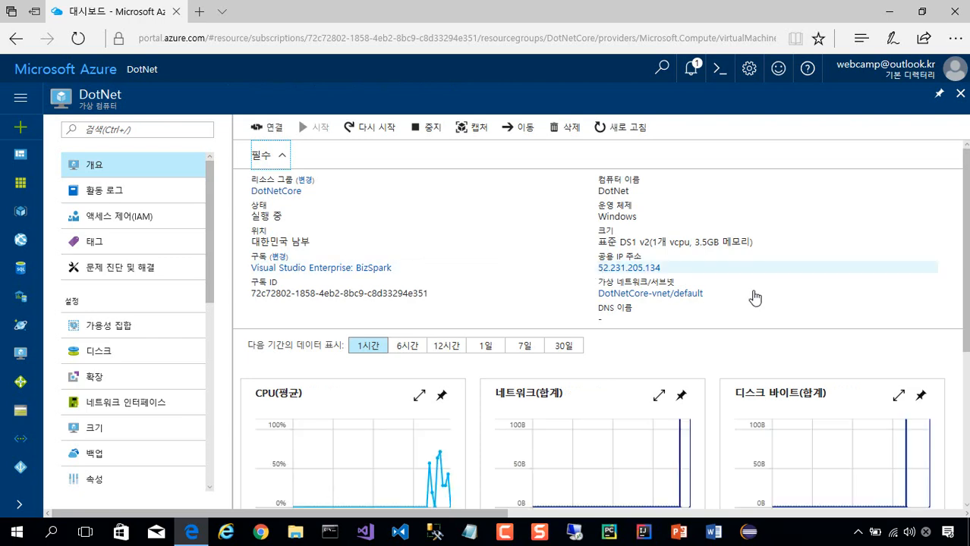
scroll(801, 307, down, 5)
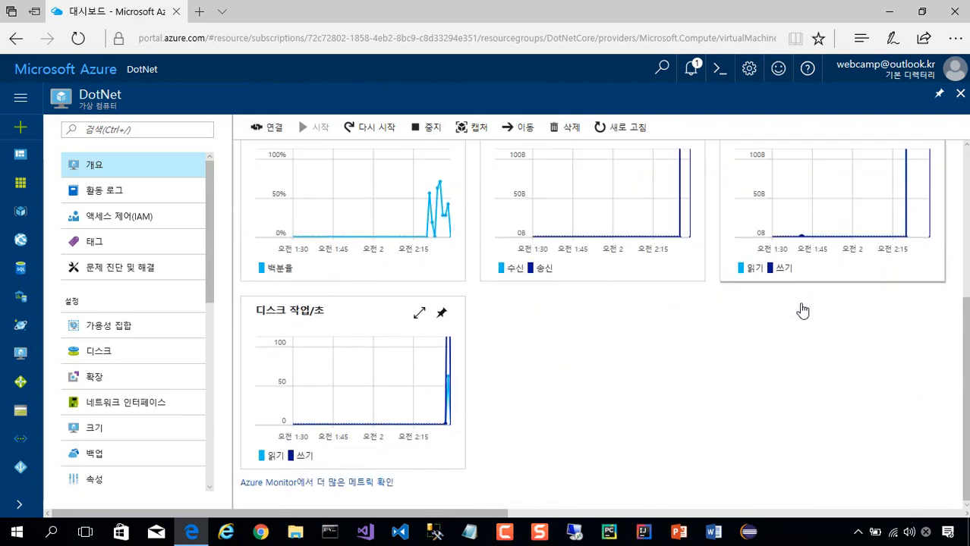
scroll(802, 309, up, 5)
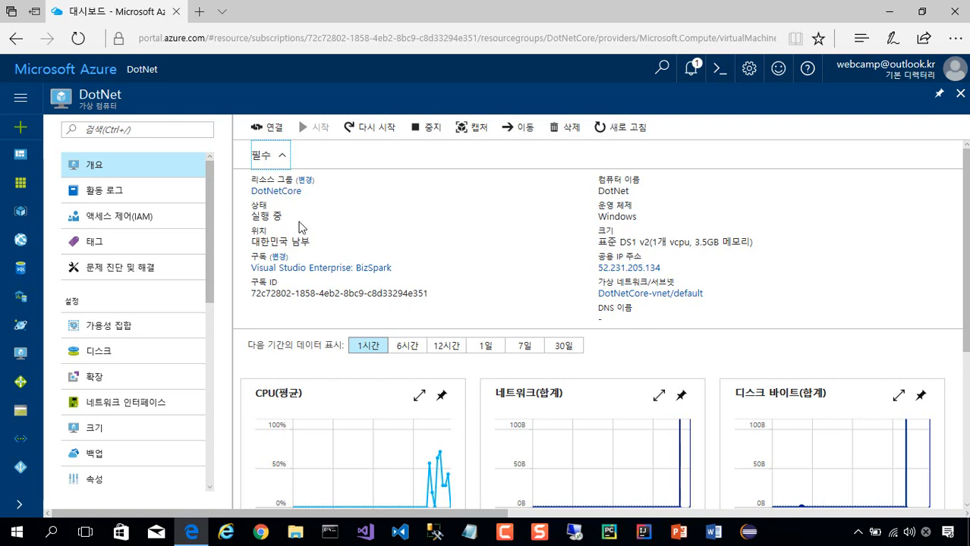
Download the virtual machine's DotNet.rdp file and open it with 원격 데스크톱 연결 (Remote Desktop Connection), allowing the unknown publisher.
drag(211, 209, 227, 182)
click(269, 139)
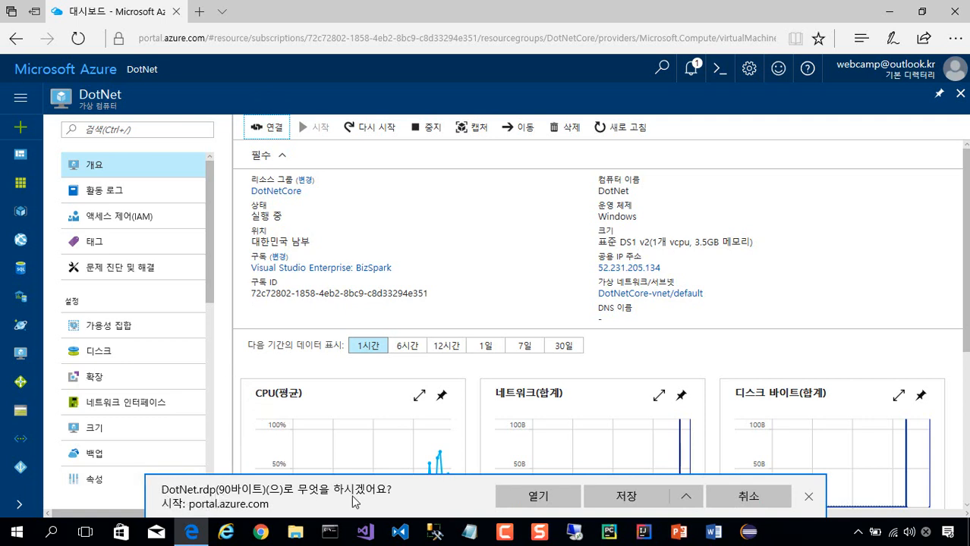
click(646, 493)
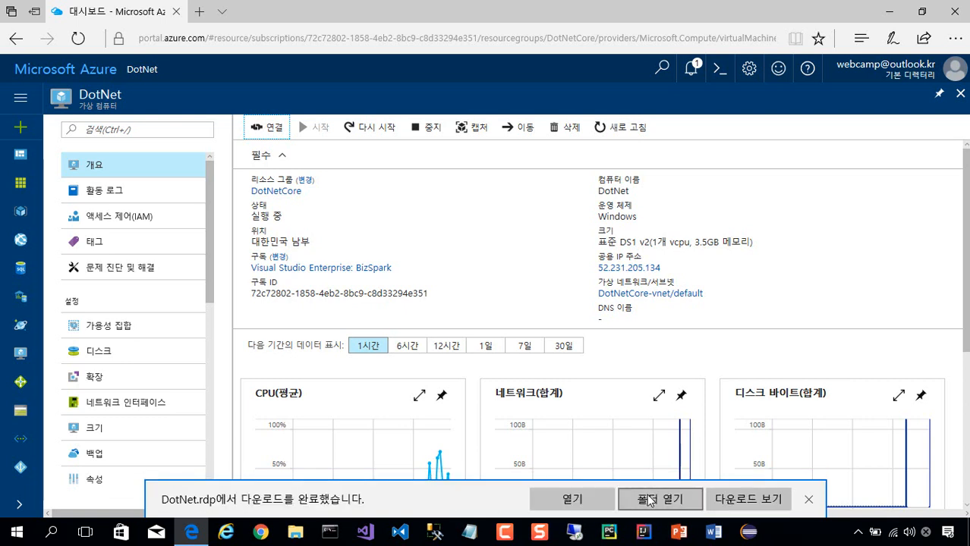
click(611, 503)
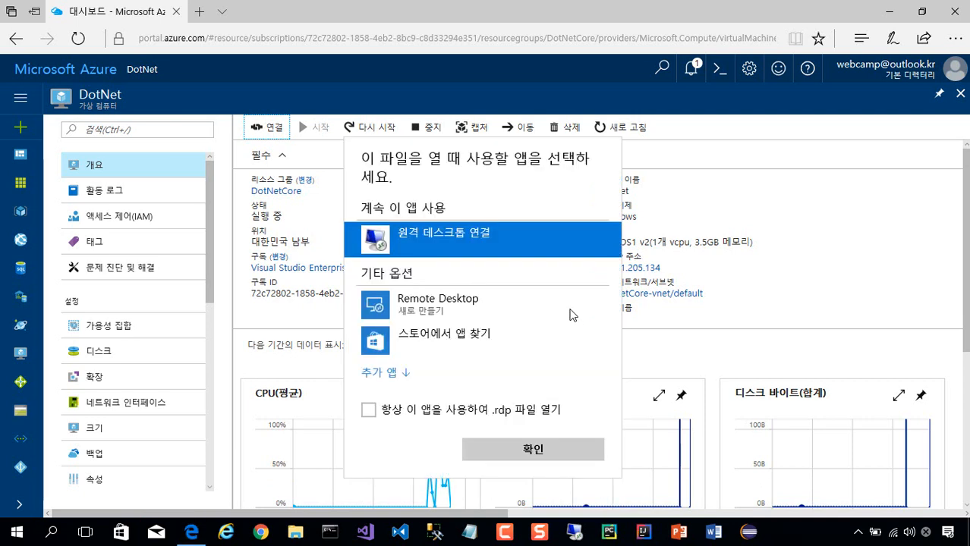
click(574, 449)
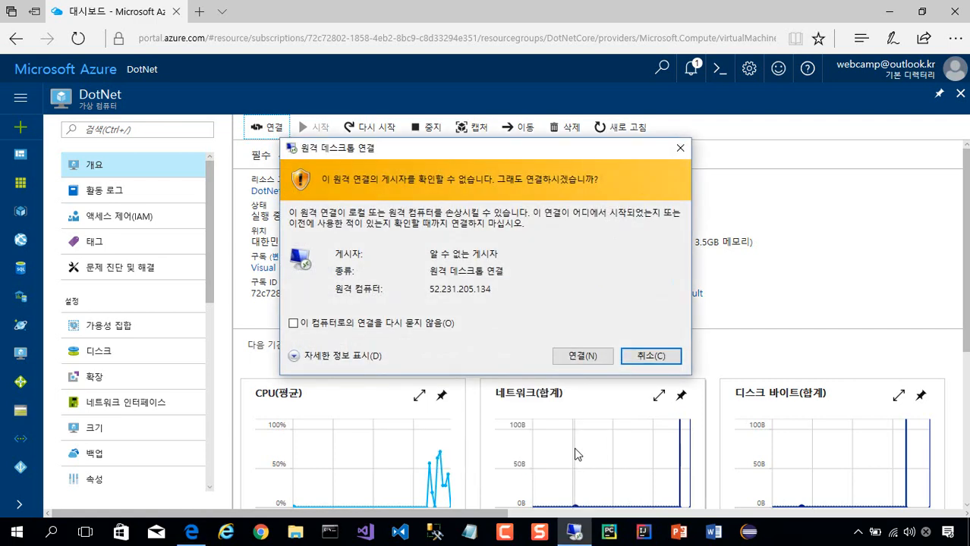
click(606, 360)
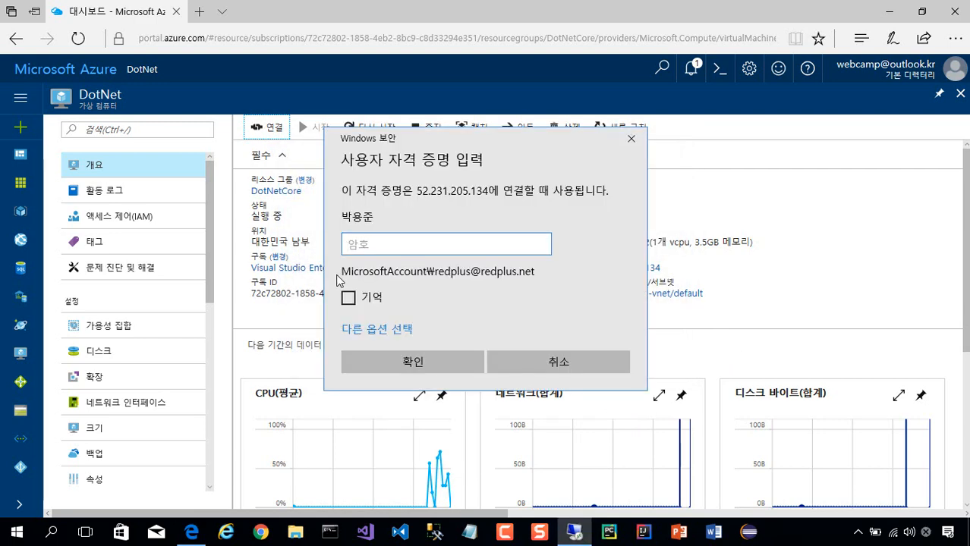
Sign in with a different account using the user name DotNet and the account password, and accept the remote computer's certificate without further prompts.
click(360, 331)
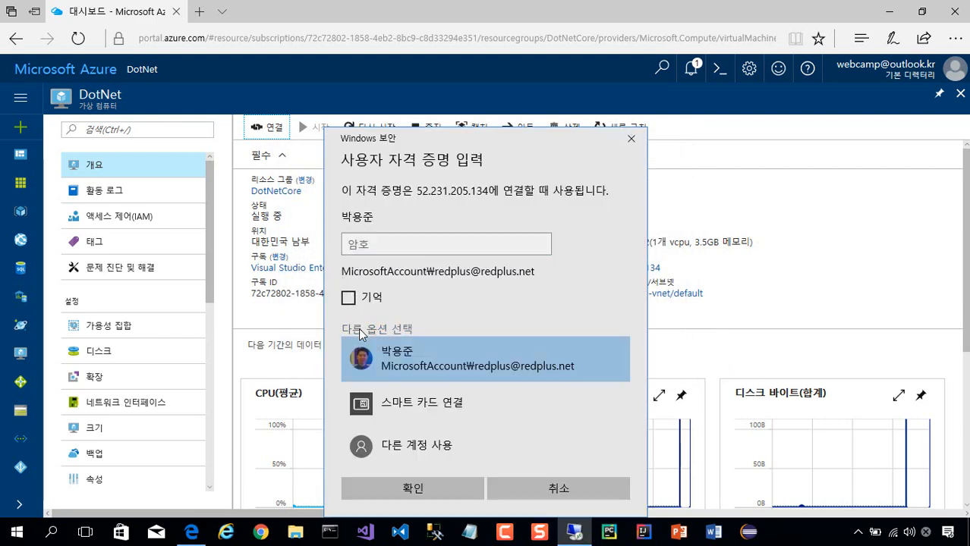
click(457, 447)
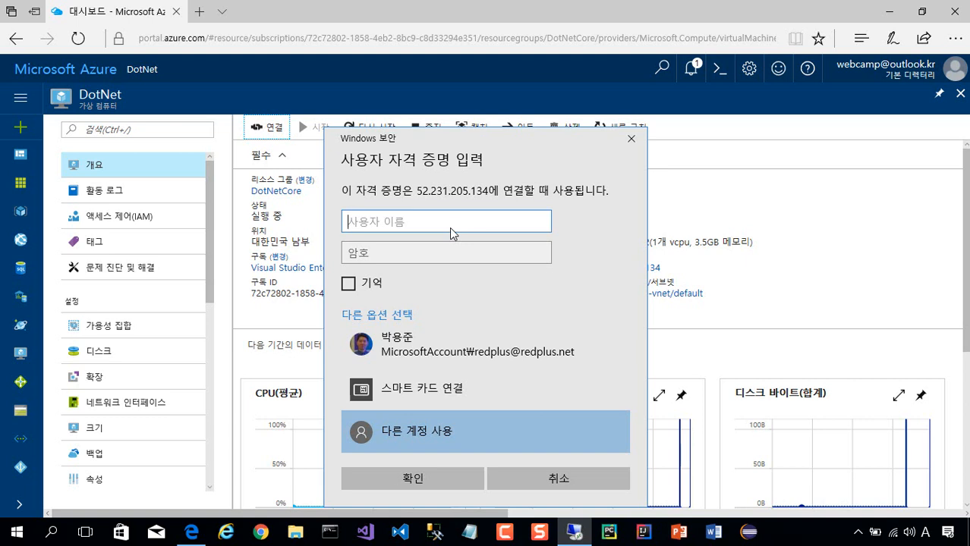
text(DotNet)
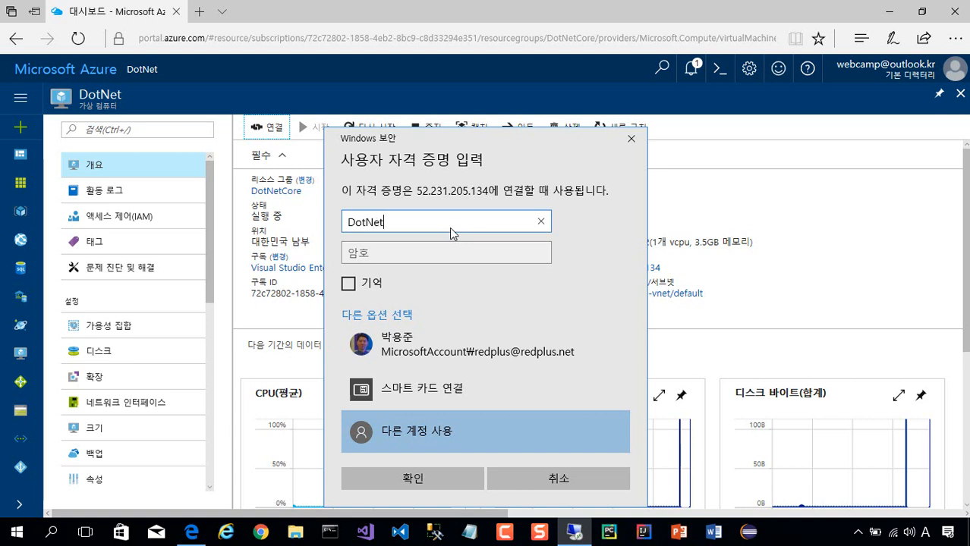
key(Tab)
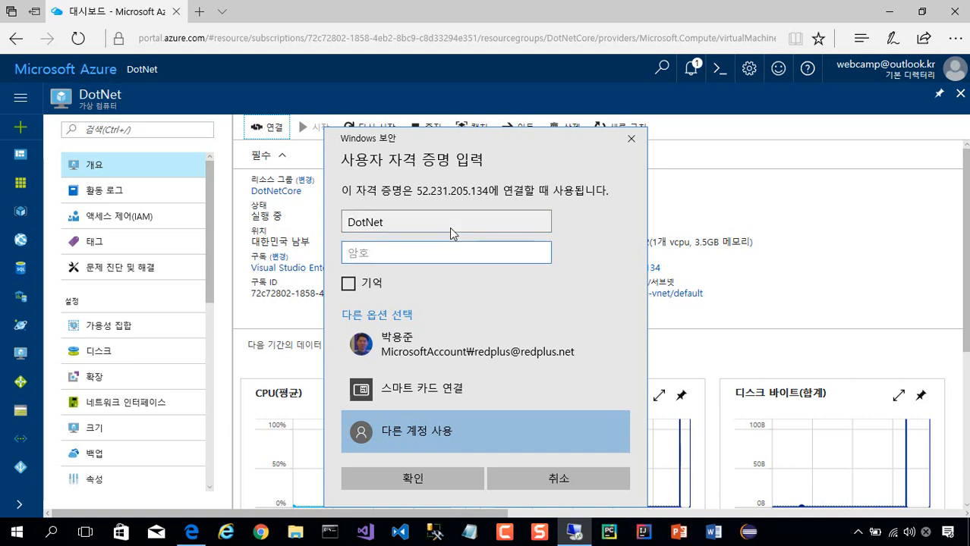
text(●●●●●●●●●●●●●)
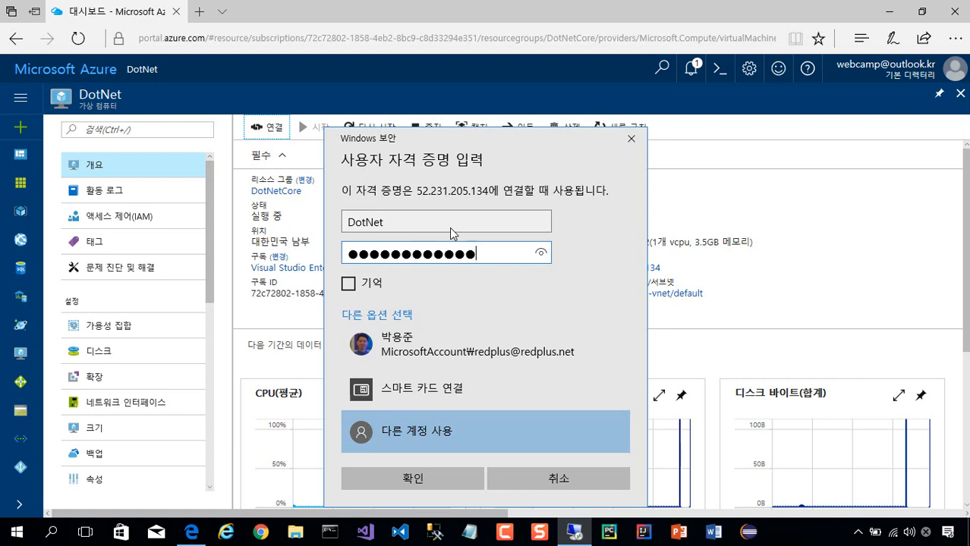
click(438, 474)
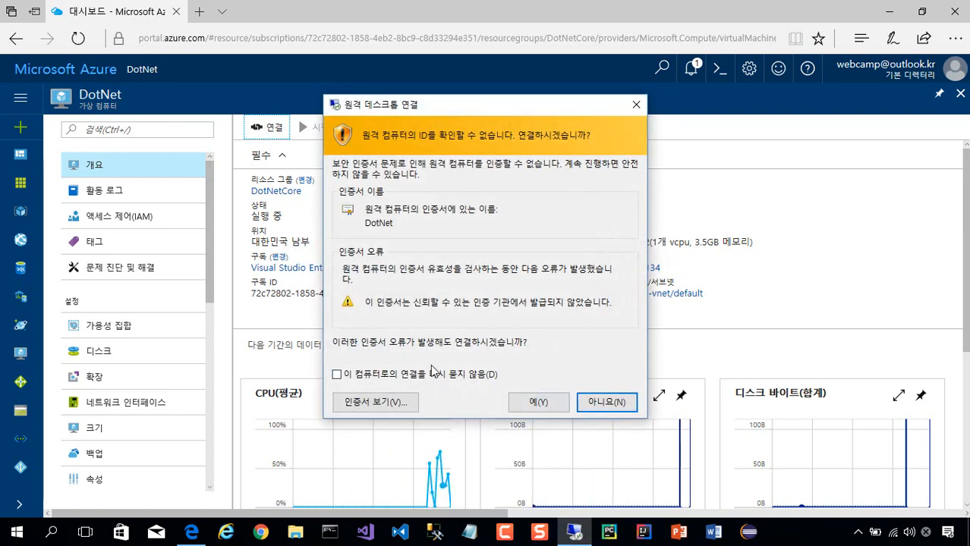
click(336, 376)
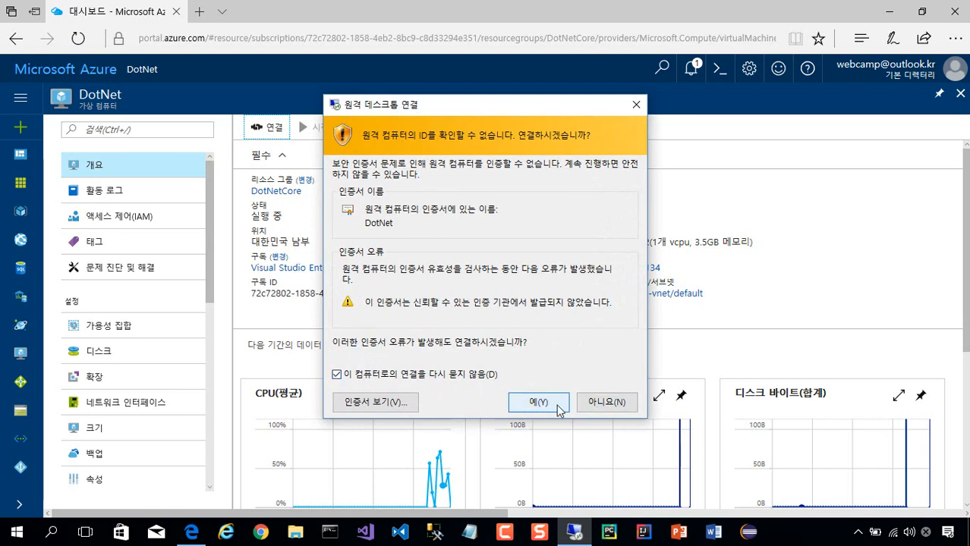
click(538, 402)
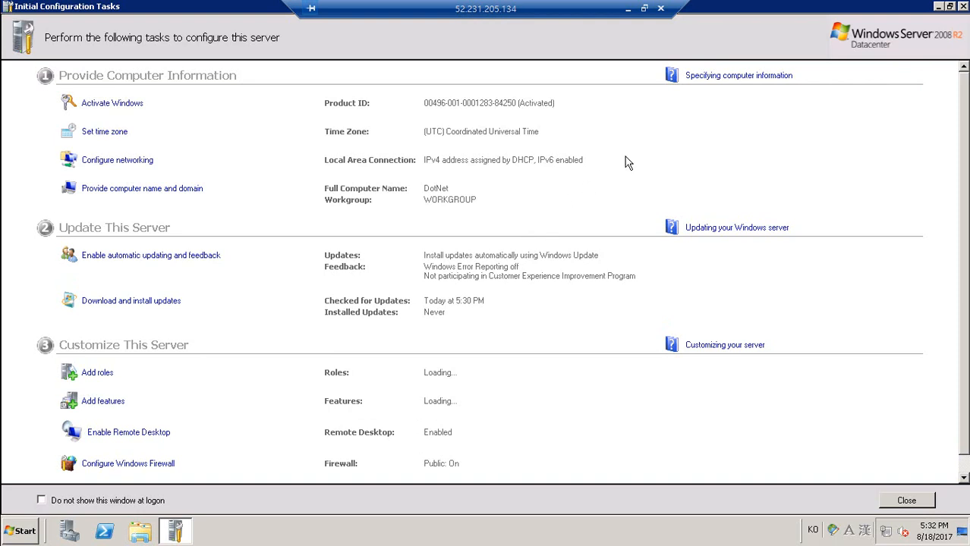
Close the Initial Configuration Tasks and Server Manager windows on the remote server.
click(962, 8)
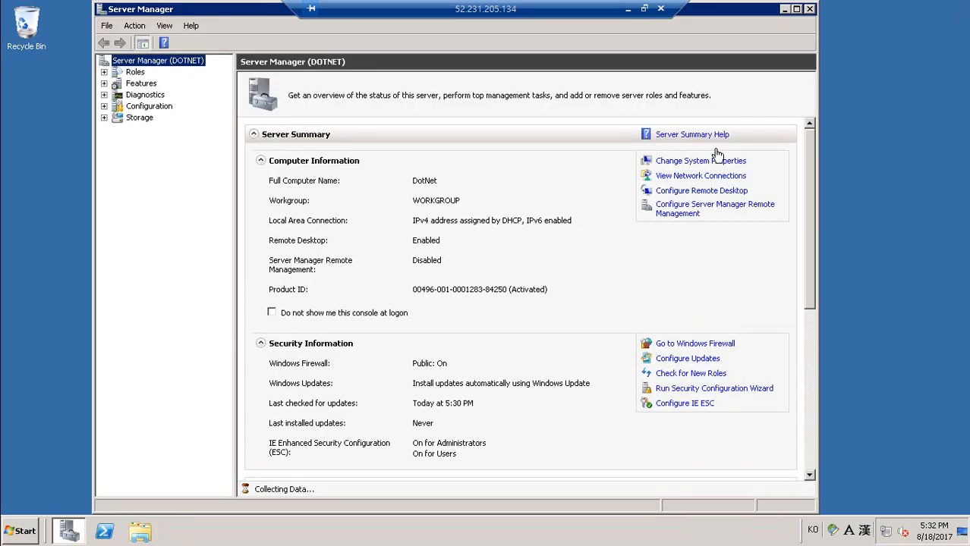
click(808, 9)
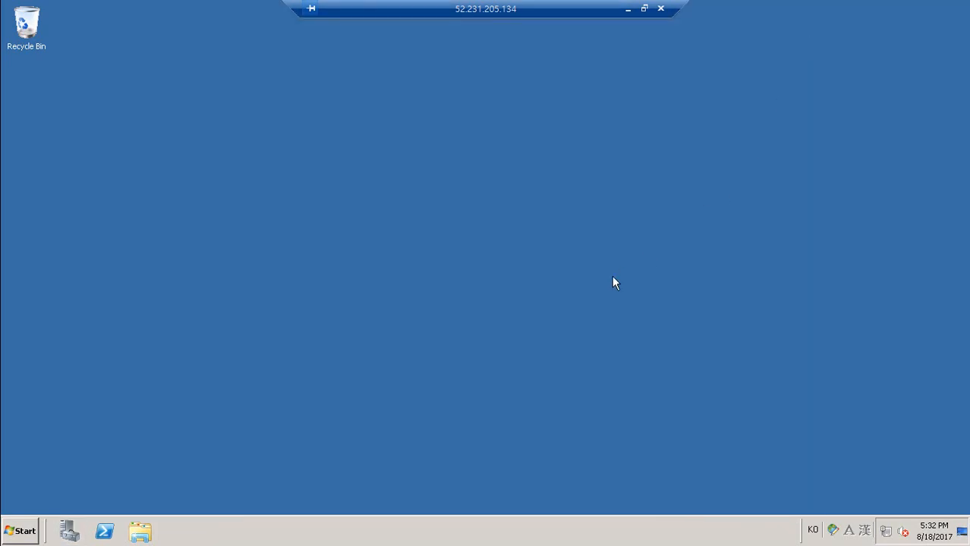
Check the remote server's Windows version by running winver from a cmd command prompt, and close the version information and the prompt.
key(super+r)
text(cmd)
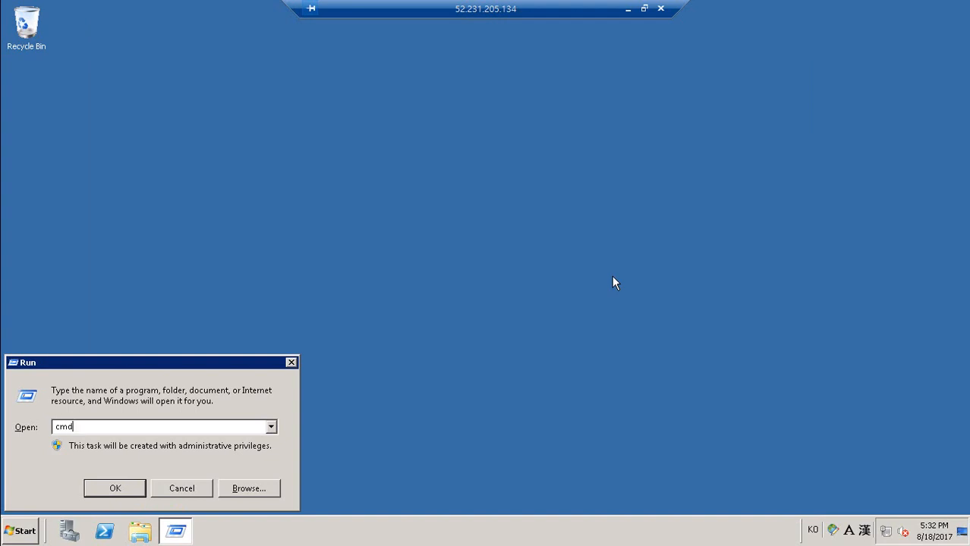
key(Return)
text(win)
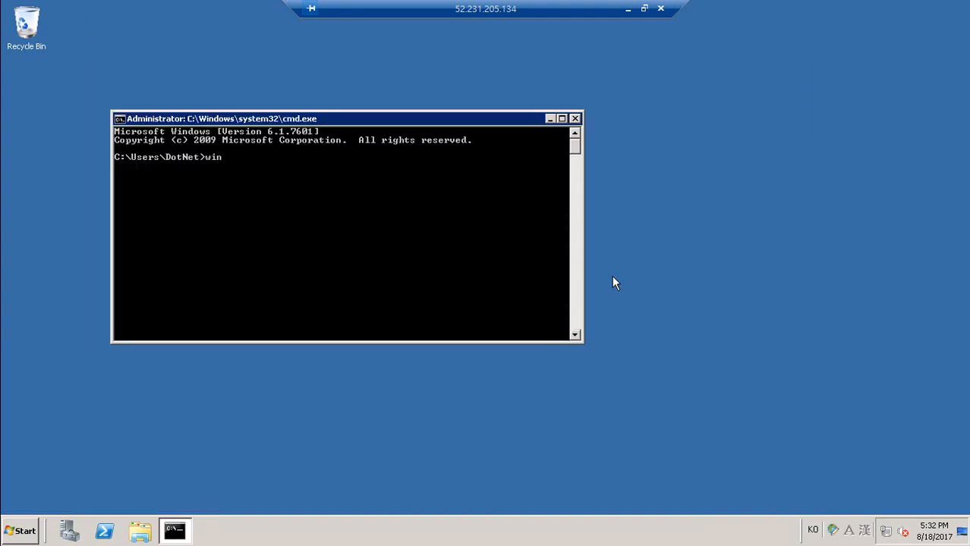
text(ver)
key(Return)
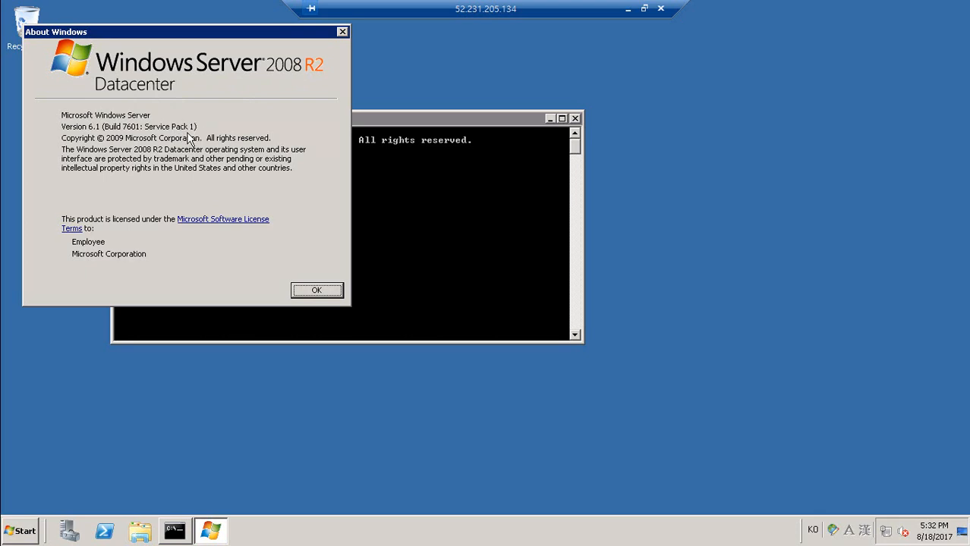
click(316, 291)
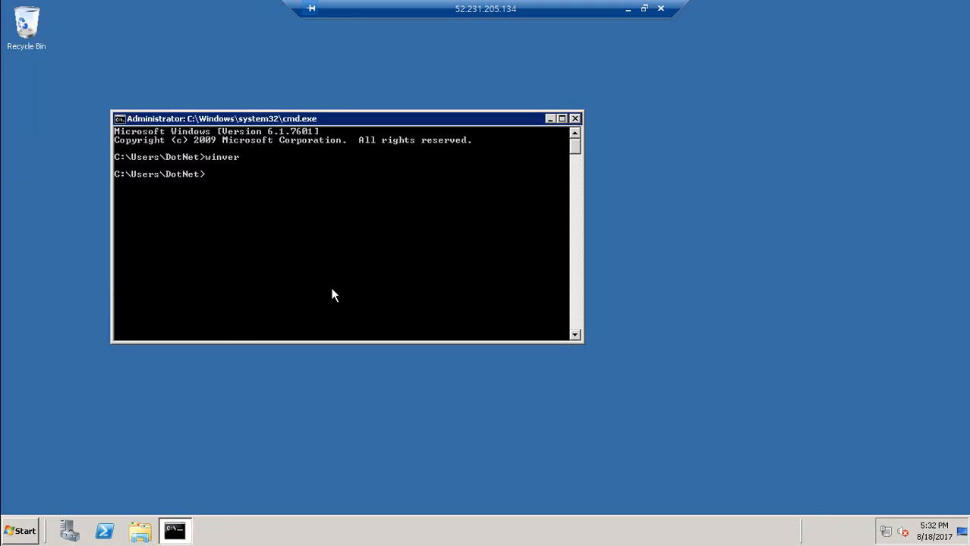
click(575, 119)
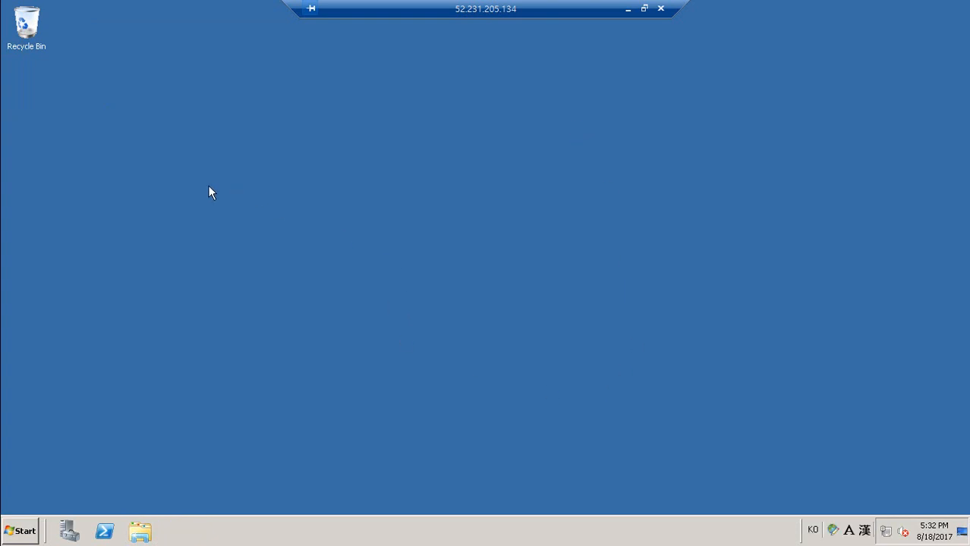
Disconnect the Remote Desktop session, confirming the disconnection, and return to the Azure portal dashboard.
drag(209, 185, 748, 365)
click(660, 9)
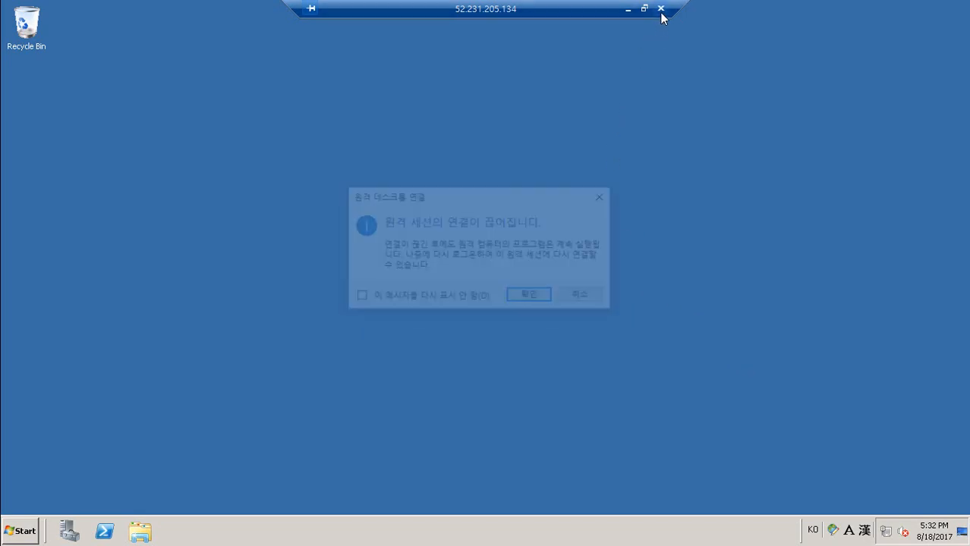
click(531, 297)
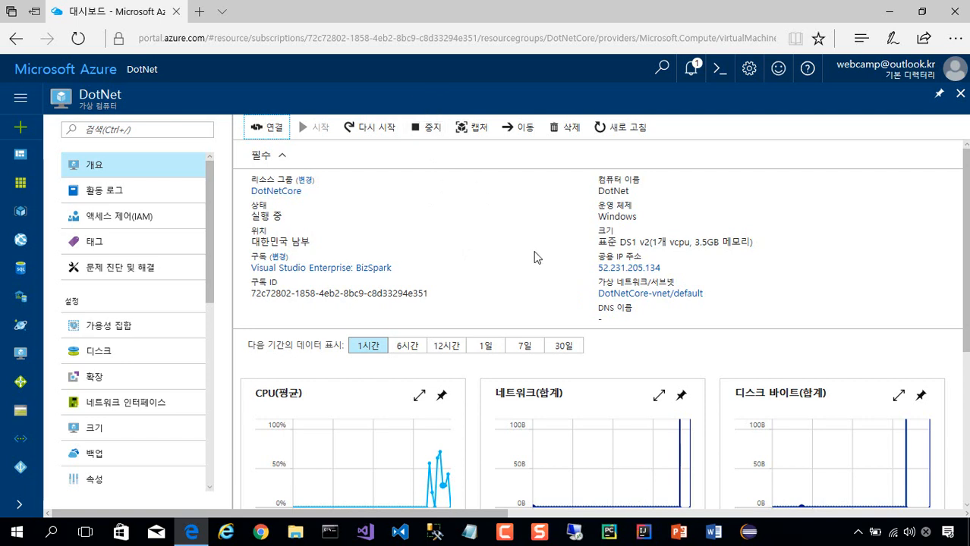
click(74, 74)
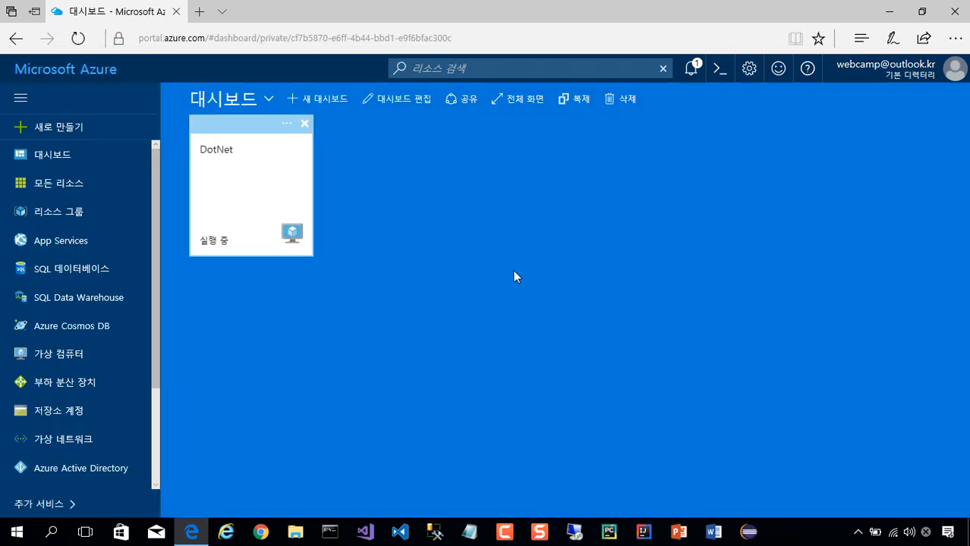